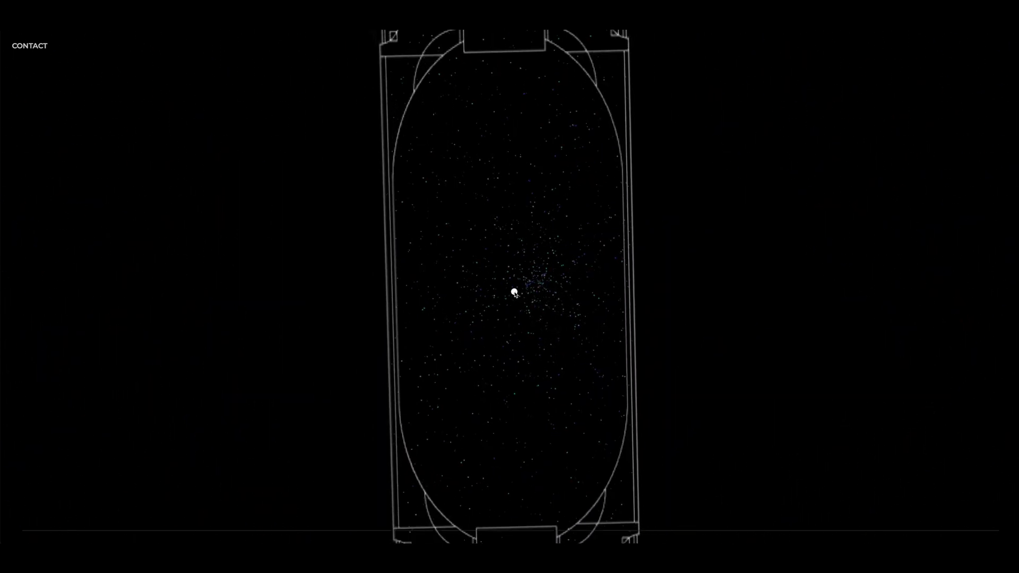
scroll(514, 293, down, 5)
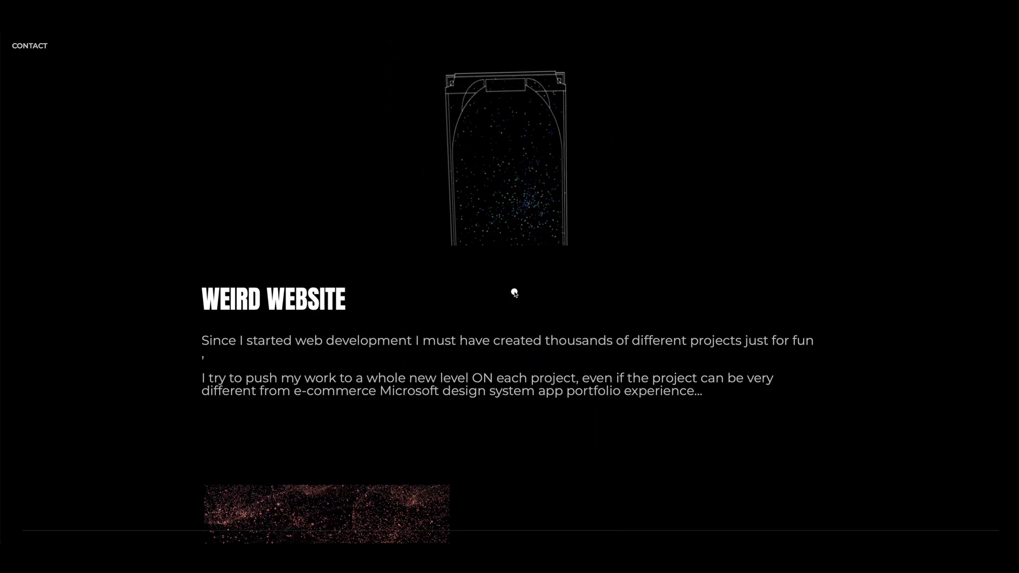
scroll(514, 294, down, 5)
scroll(514, 294, down, 2)
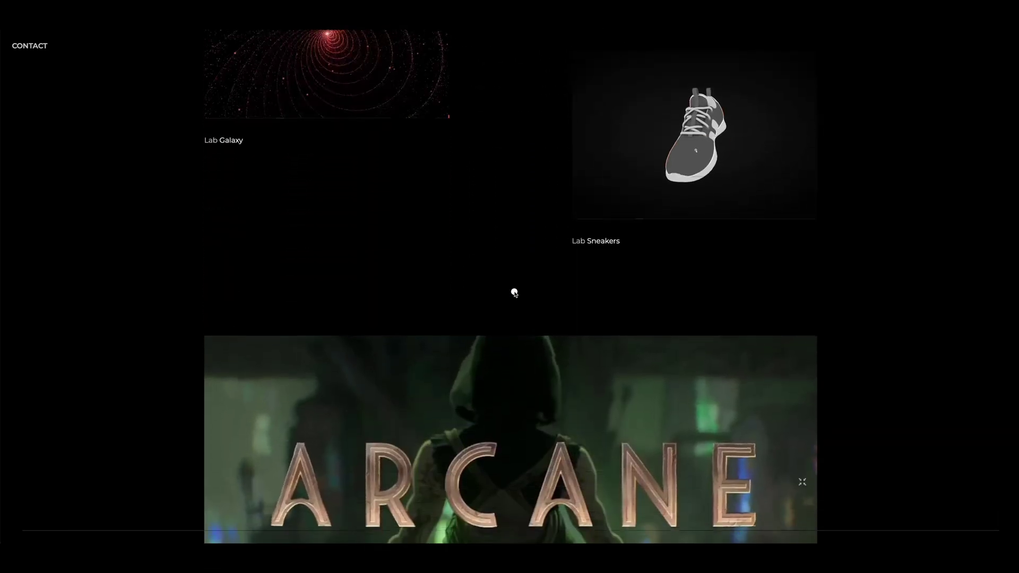
scroll(515, 293, down, 3)
scroll(515, 293, down, 4)
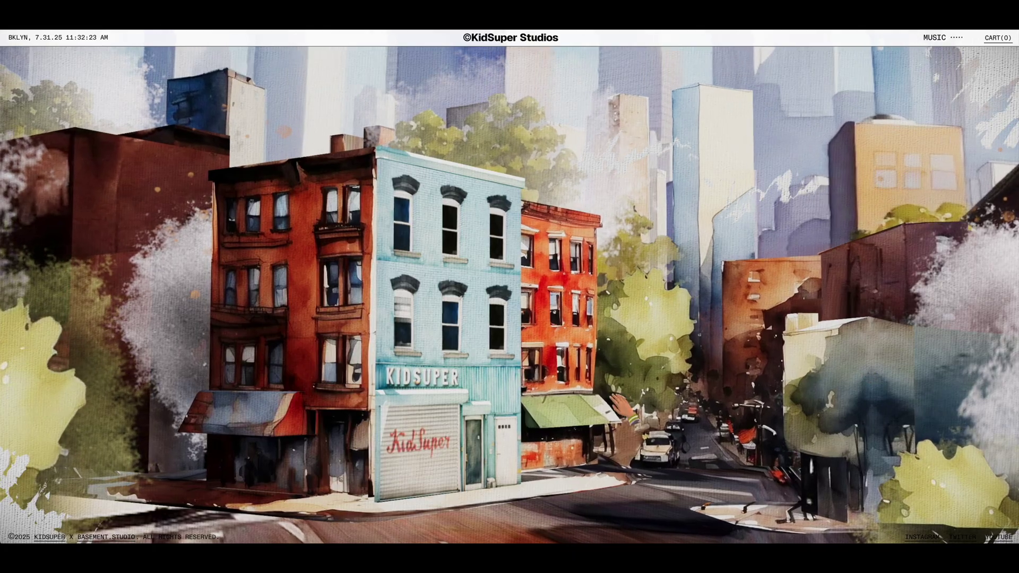
Step: Enter the KidSuper 3D studio, view the La Casa painting, then open the Kissing Puffer jacket
click(417, 454)
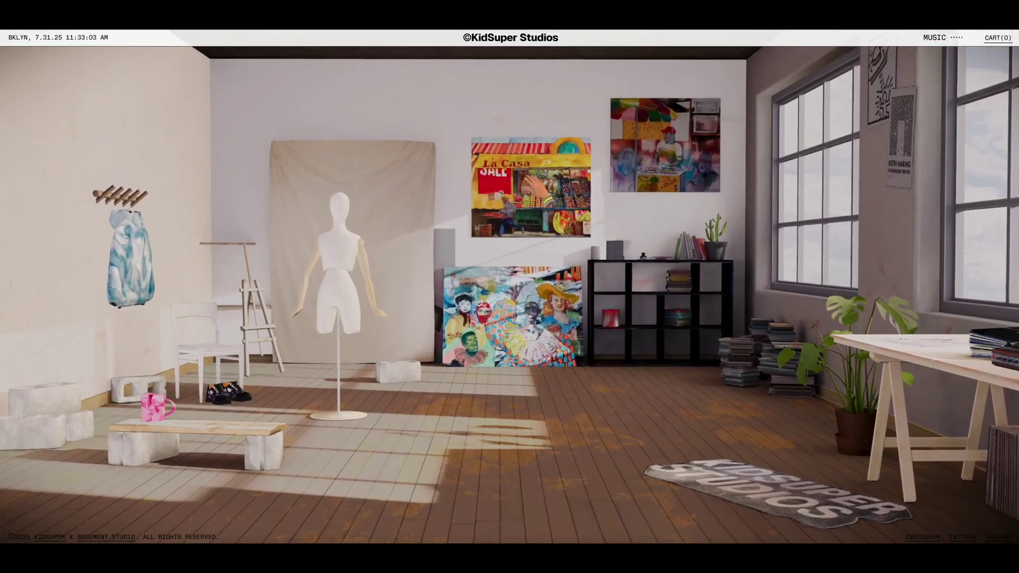
click(538, 186)
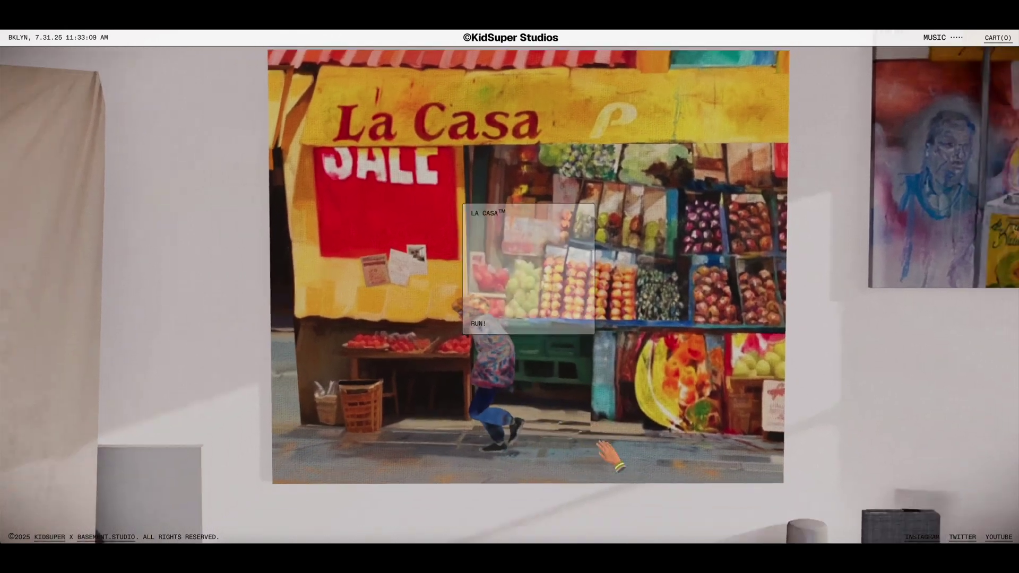
click(609, 458)
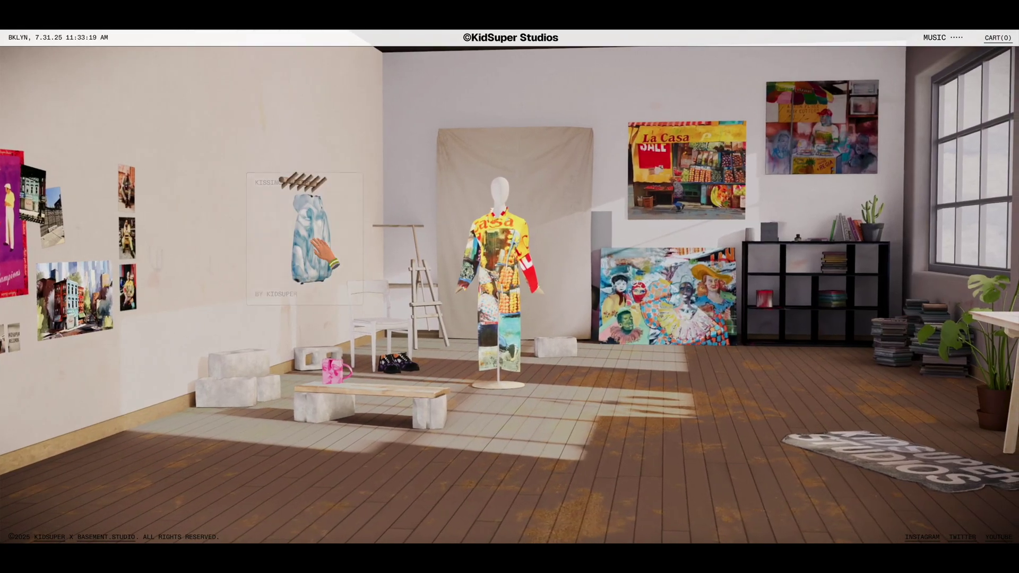
click(318, 247)
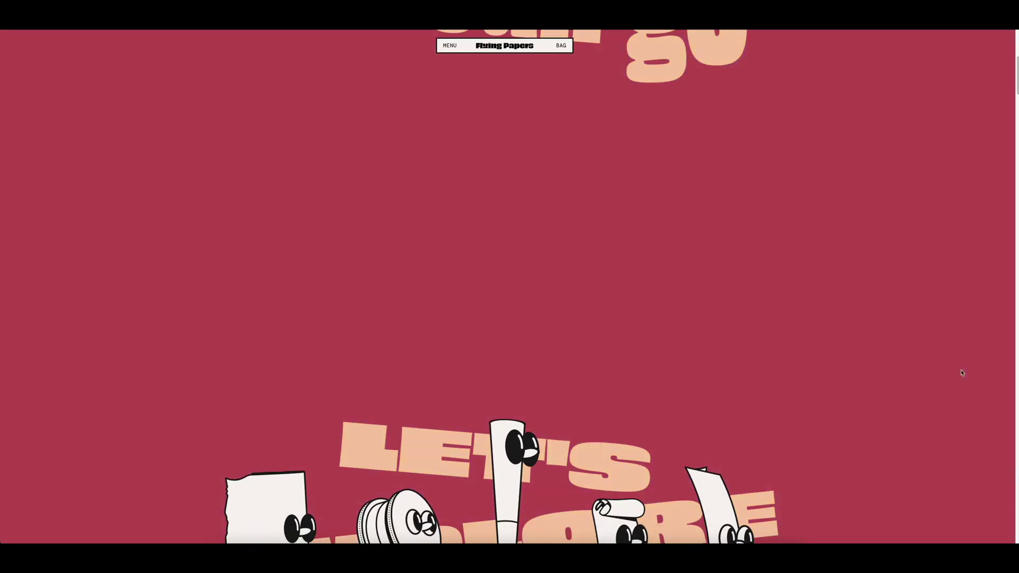
scroll(960, 372, down, 2)
scroll(962, 372, down, 2)
scroll(961, 372, down, 2)
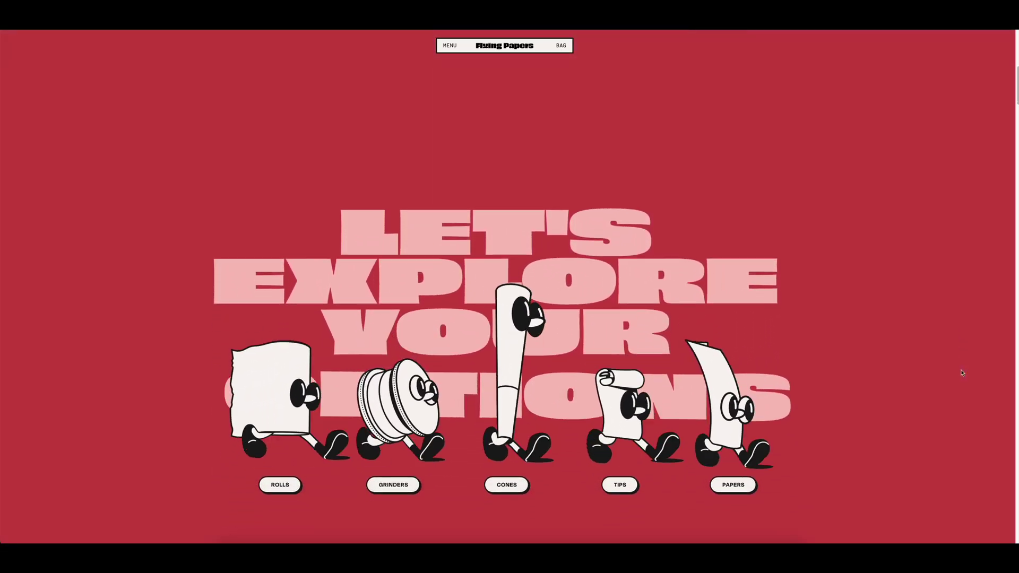
scroll(960, 372, down, 1)
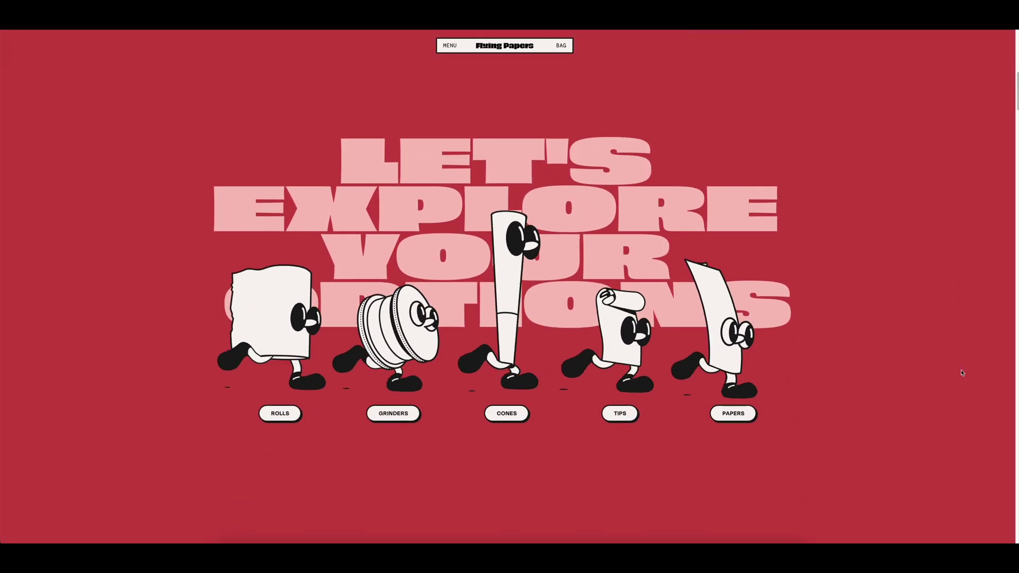
scroll(961, 372, up, 2)
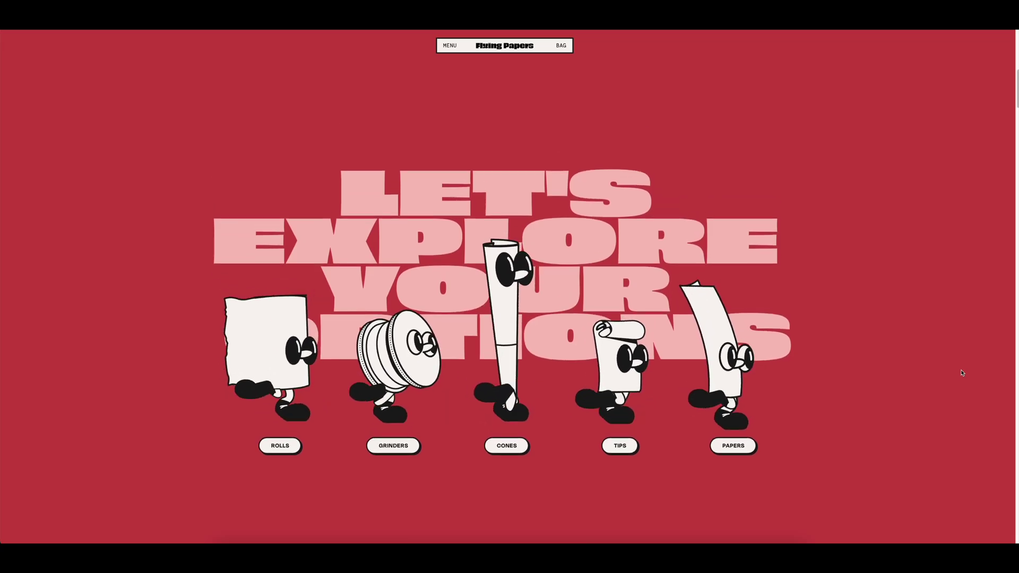
scroll(961, 372, down, 2)
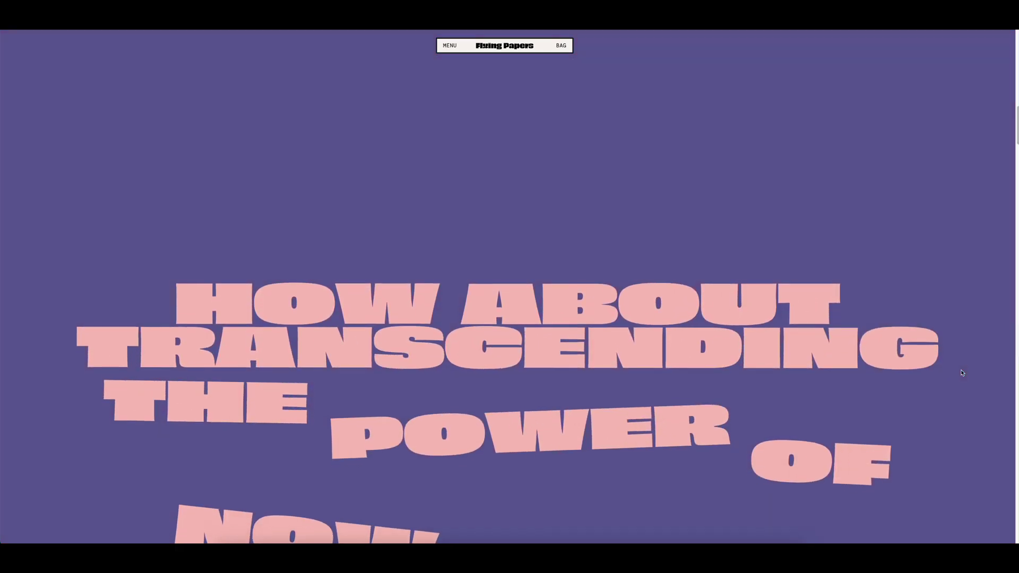
scroll(961, 373, down, 2)
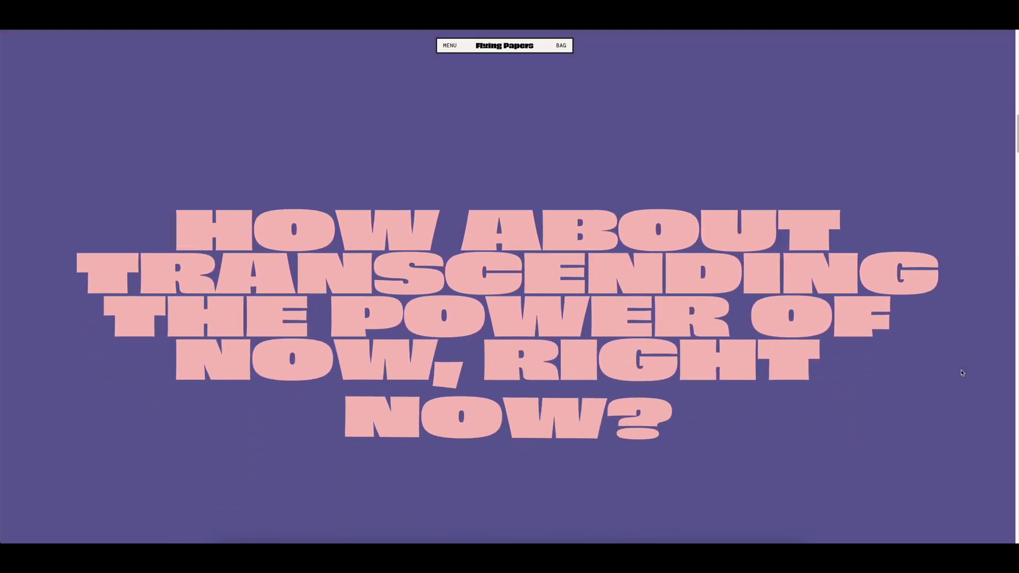
scroll(961, 371, up, 3)
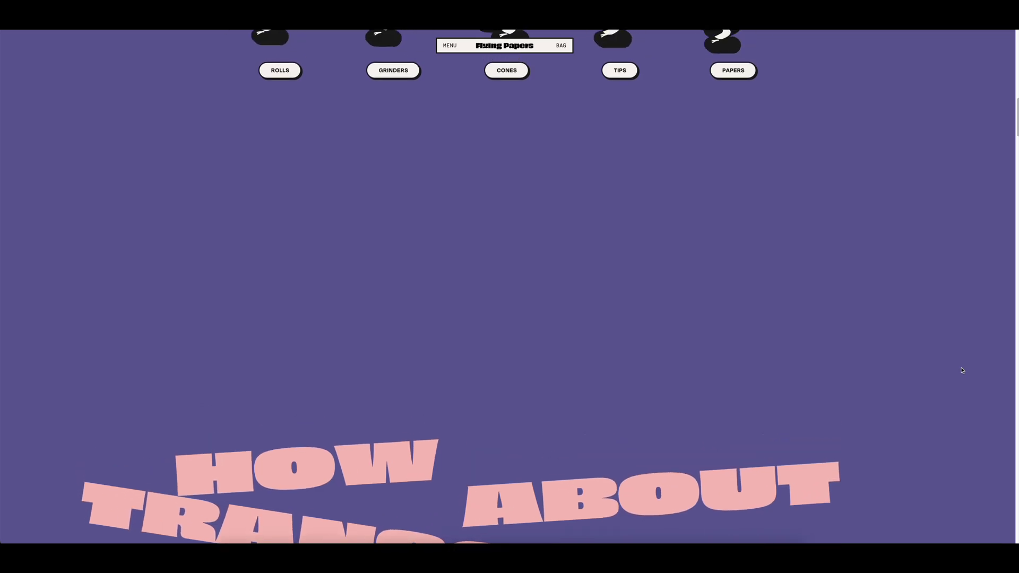
scroll(961, 372, down, 1)
scroll(962, 371, down, 2)
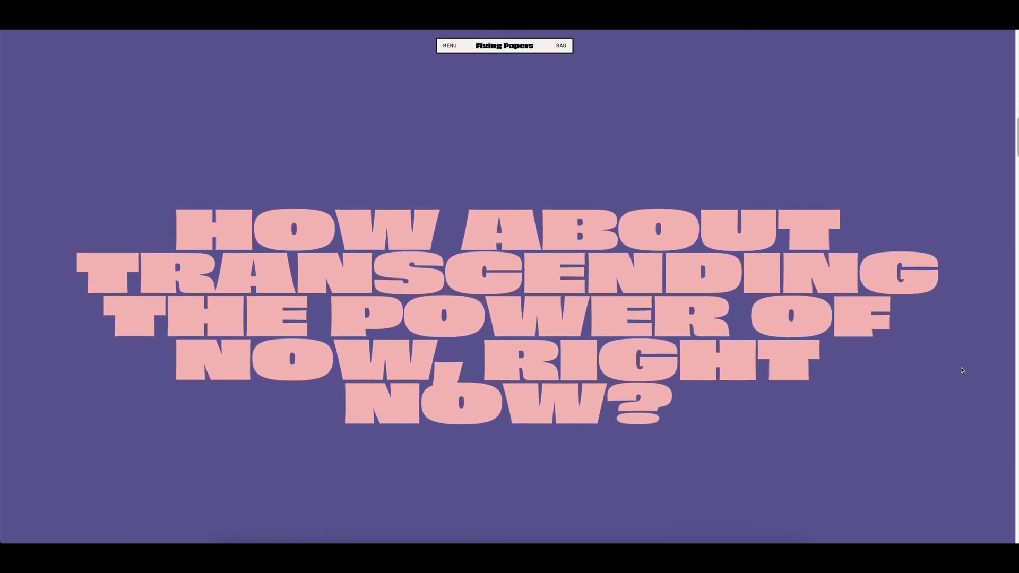
scroll(962, 371, down, 1)
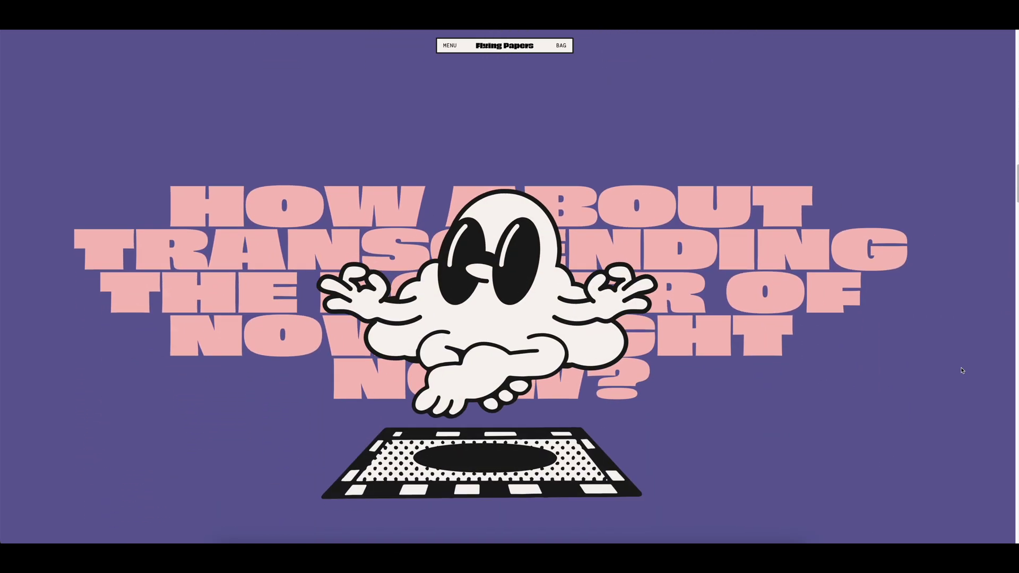
scroll(963, 371, down, 3)
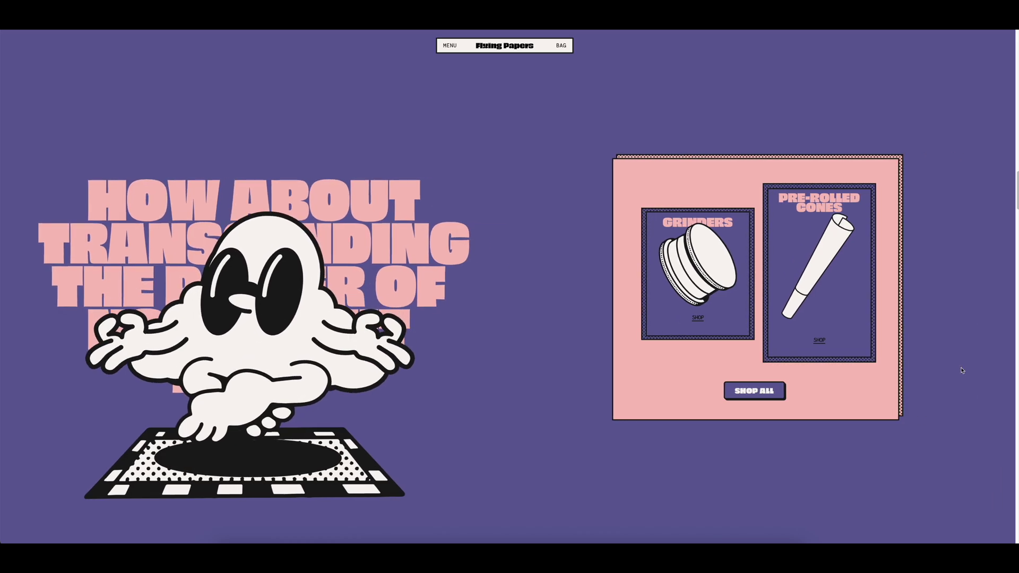
scroll(962, 371, up, 3)
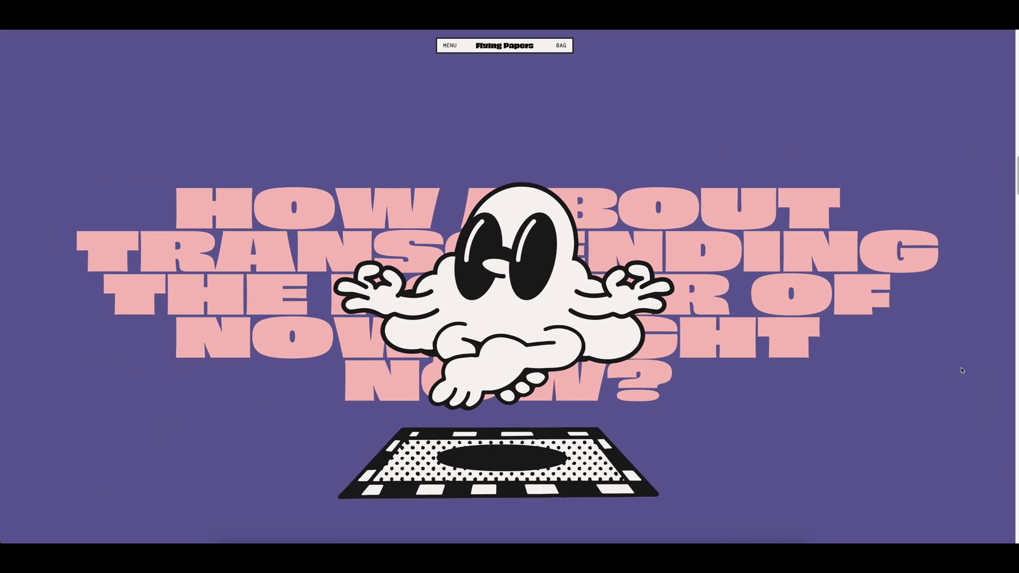
scroll(962, 371, down, 3)
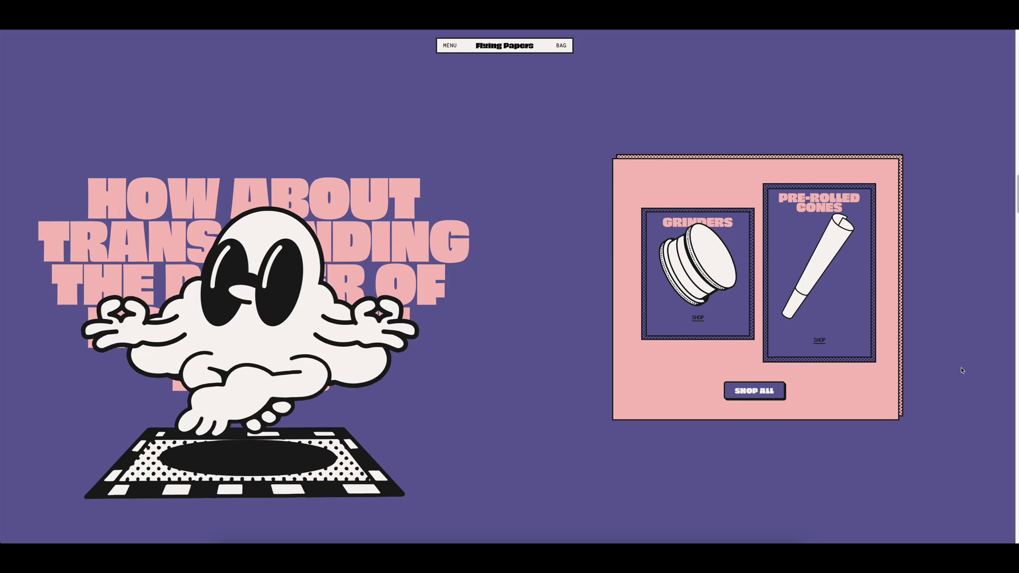
scroll(962, 370, down, 5)
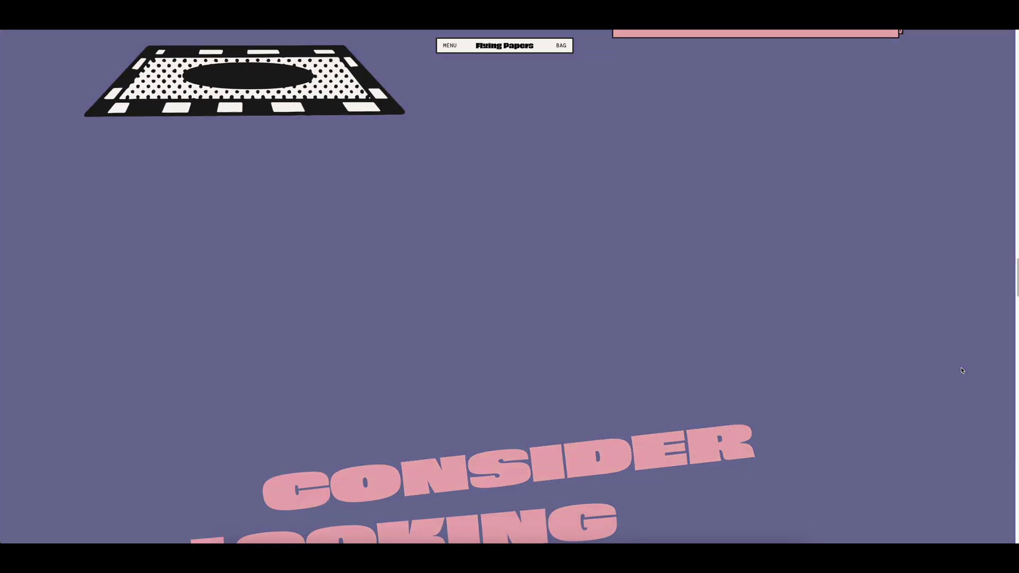
scroll(962, 370, down, 2)
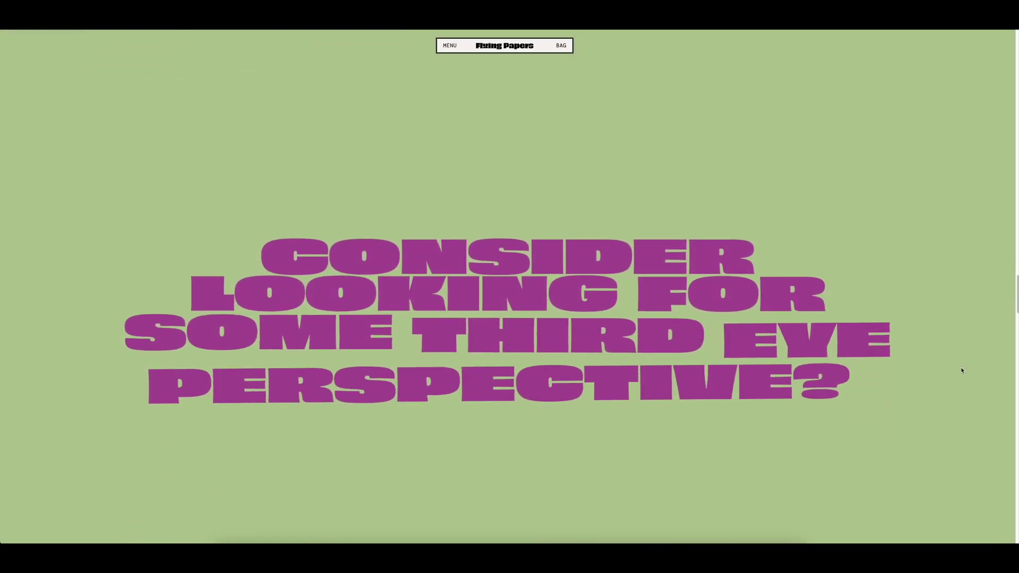
scroll(962, 370, up, 3)
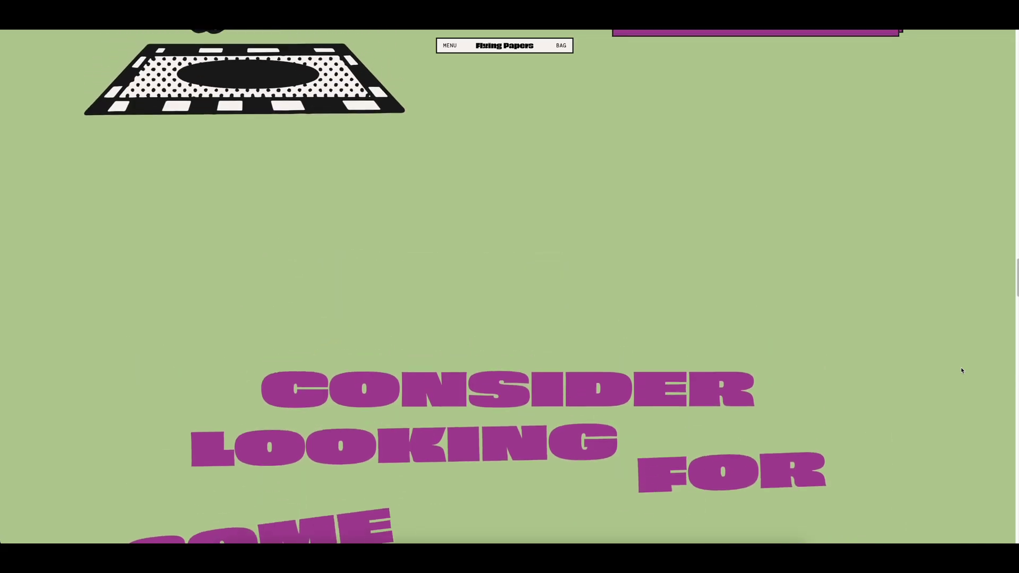
scroll(961, 371, down, 3)
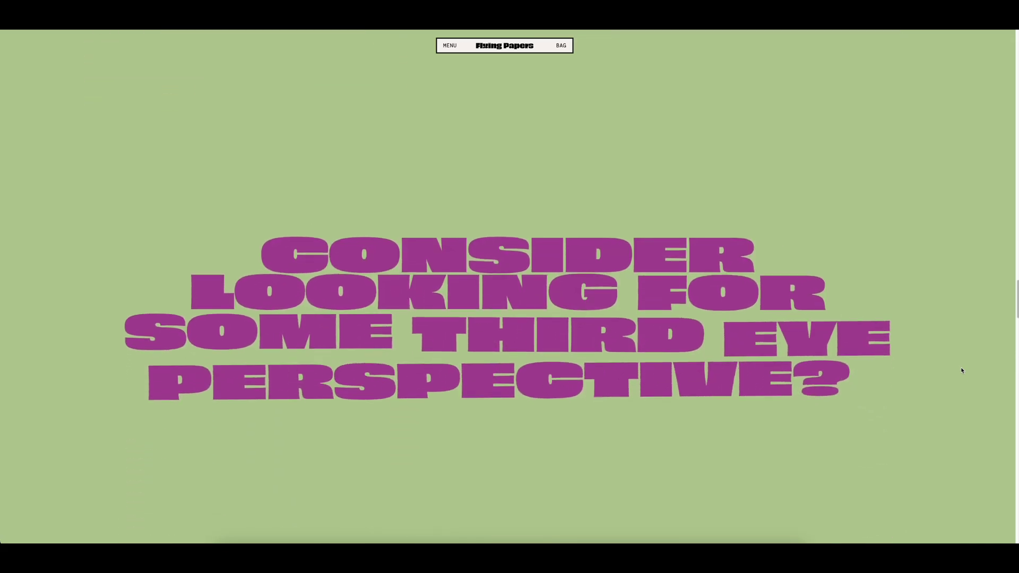
scroll(961, 370, down, 3)
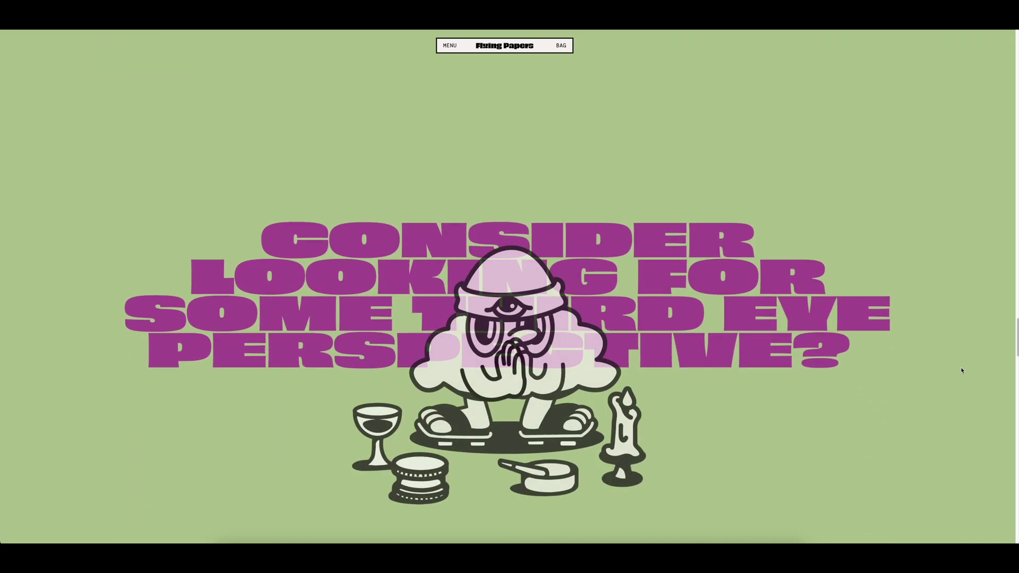
scroll(962, 370, down, 2)
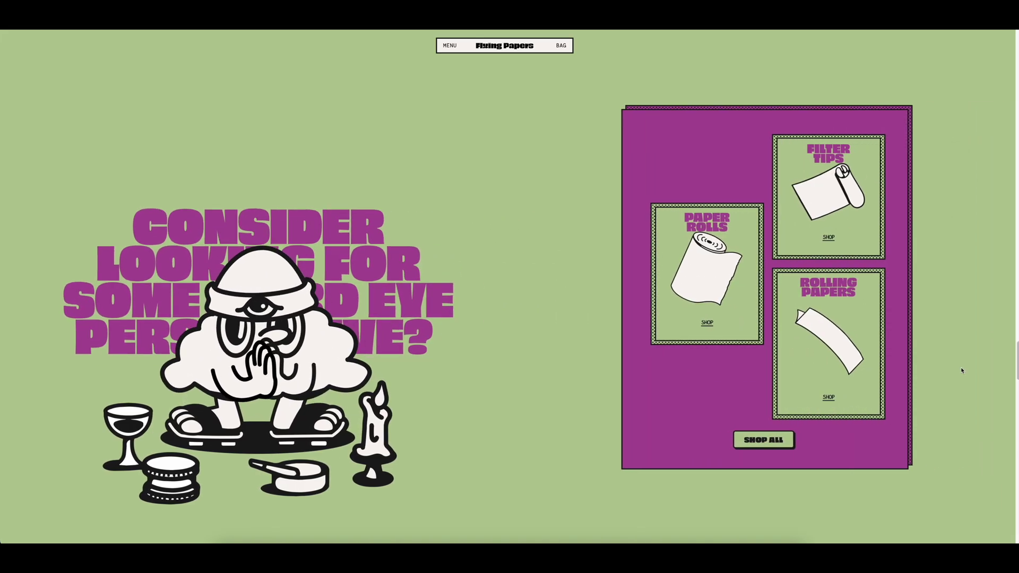
scroll(962, 370, down, 3)
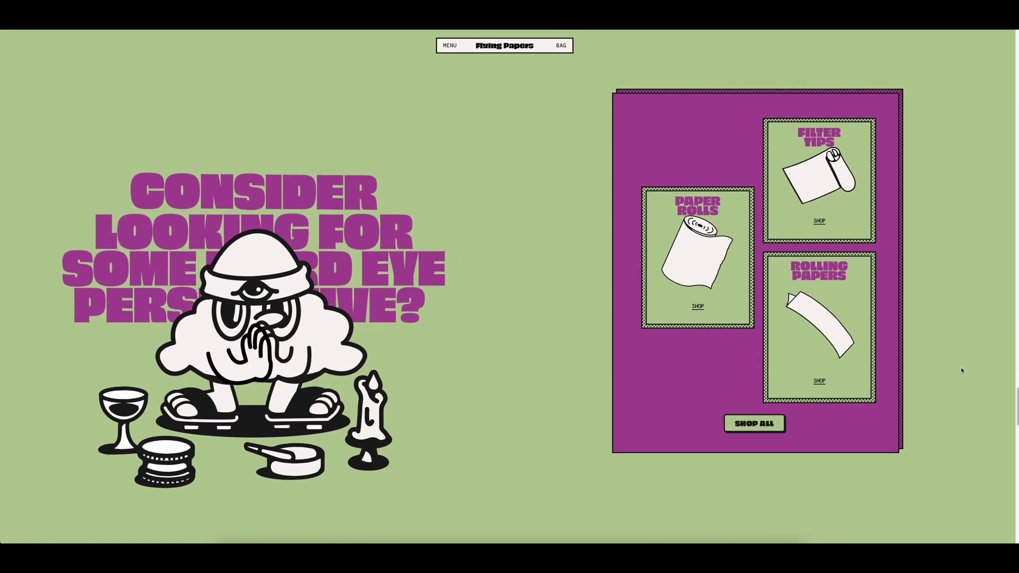
scroll(962, 370, down, 3)
scroll(961, 371, down, 2)
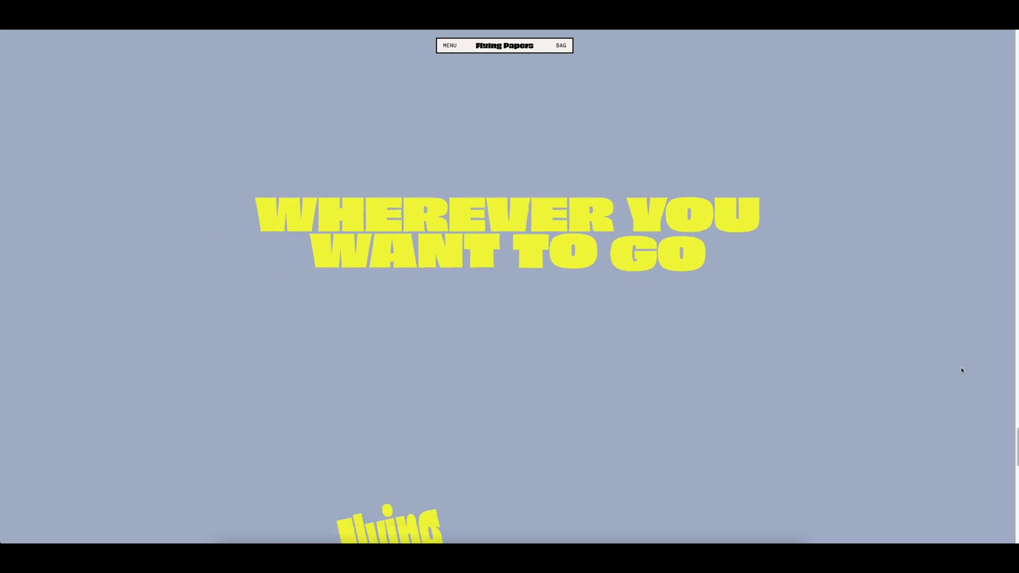
scroll(963, 370, down, 3)
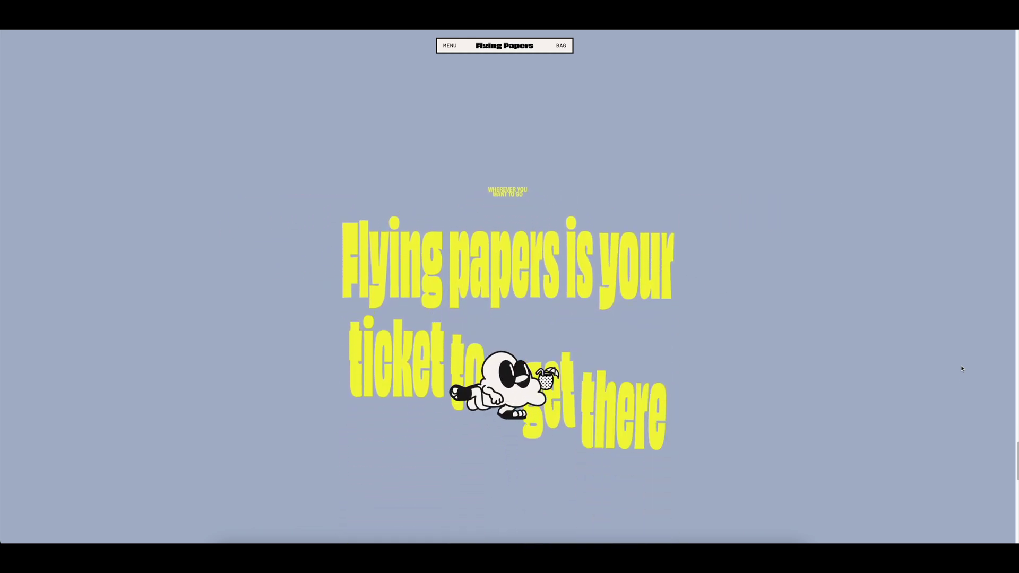
scroll(961, 368, up, 3)
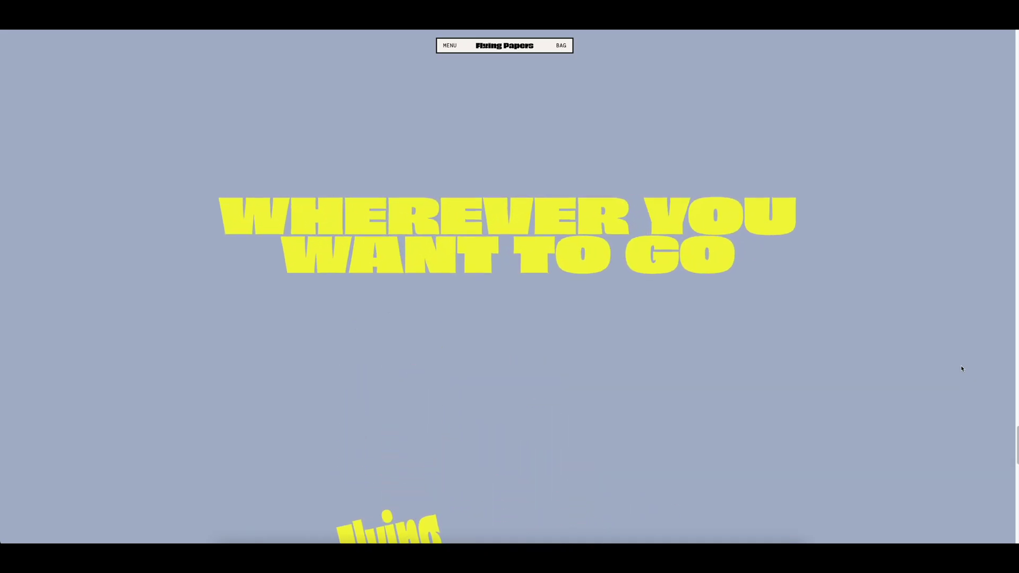
scroll(962, 369, down, 3)
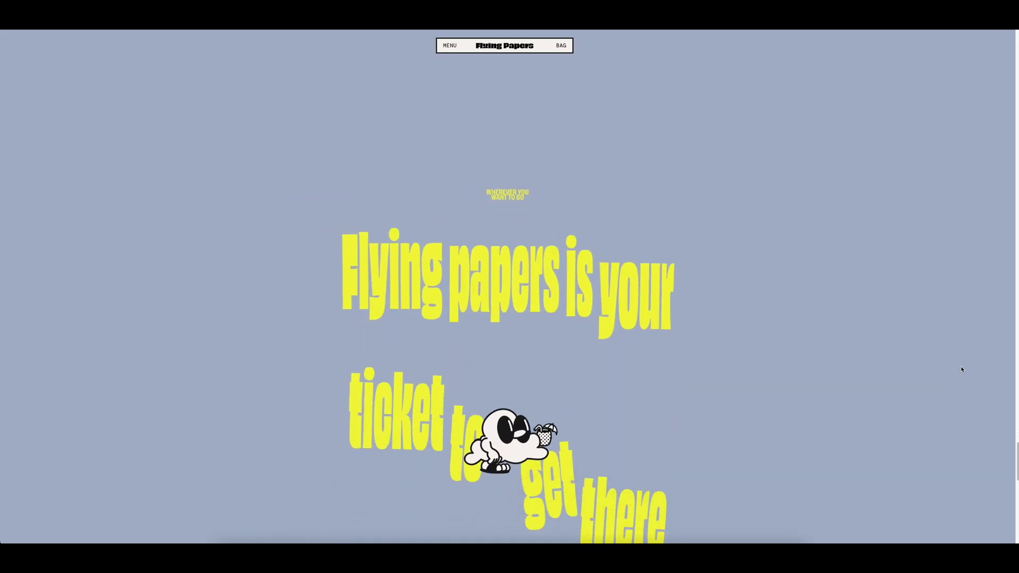
scroll(962, 369, down, 2)
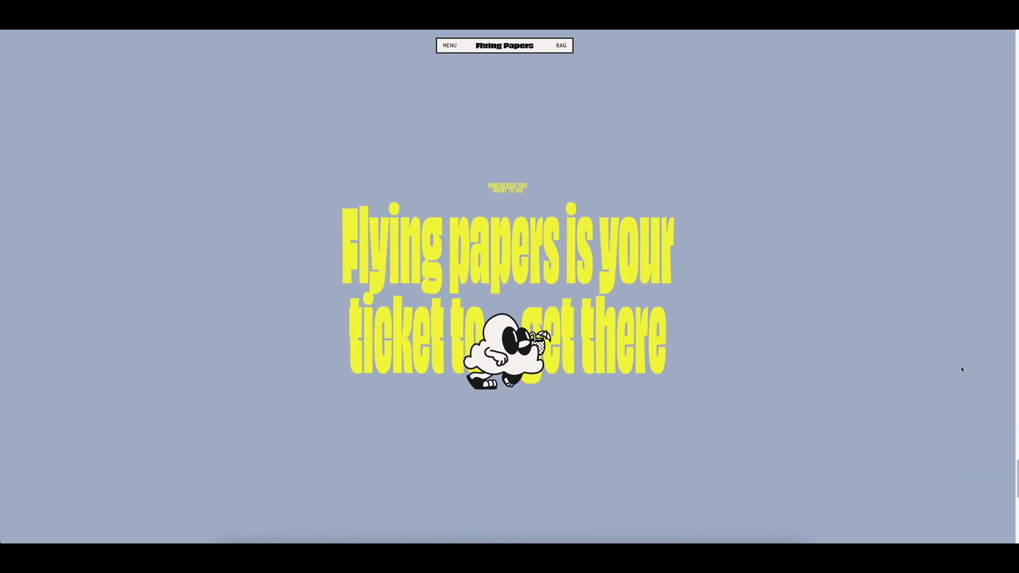
scroll(962, 369, down, 5)
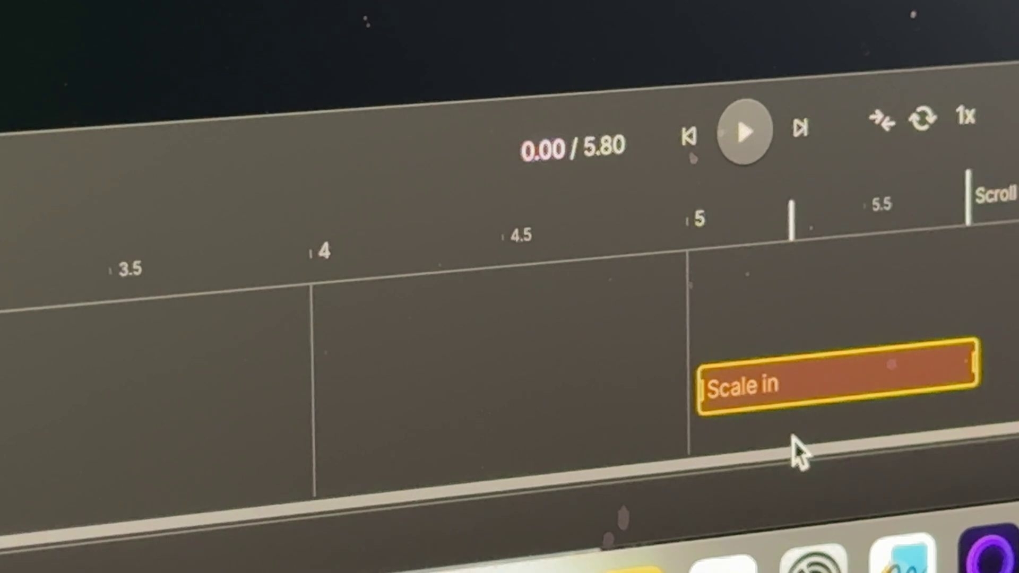
Step: Drag the 'Scale in' action bar slightly left, making the total duration 5.81
drag(792, 436, 786, 434)
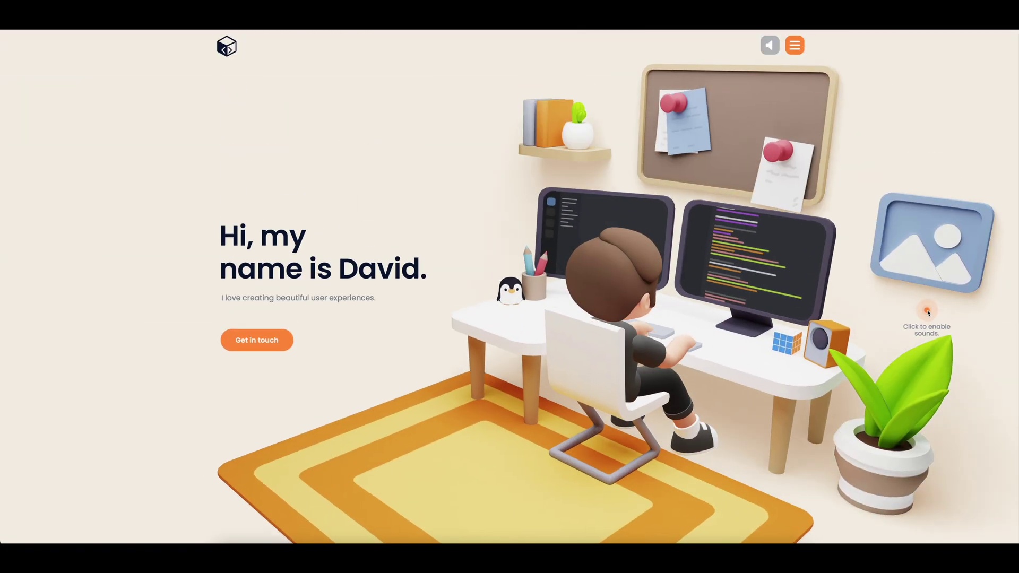
scroll(927, 312, down, 5)
scroll(927, 313, up, 5)
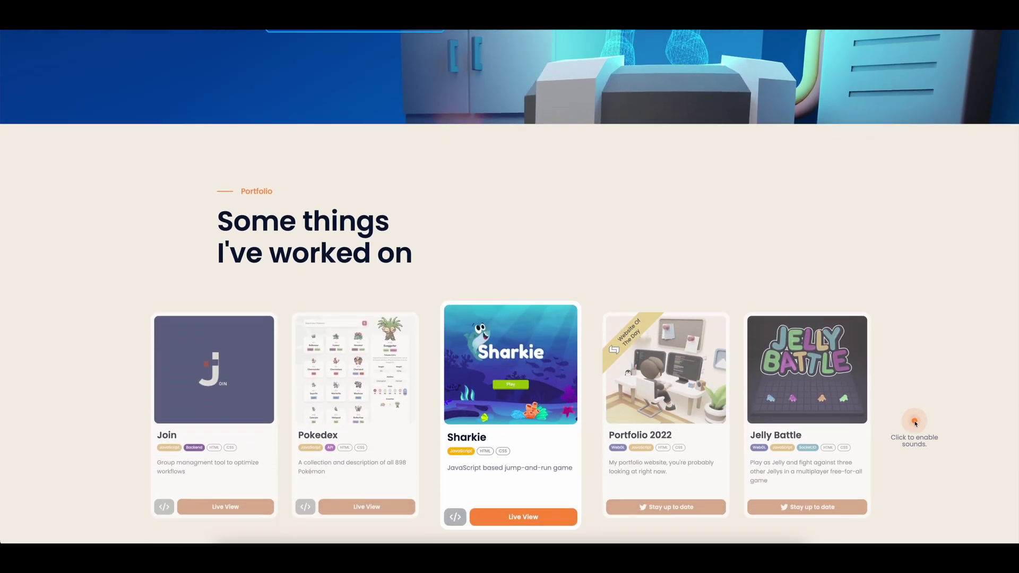
scroll(915, 423, up, 3)
scroll(914, 423, up, 3)
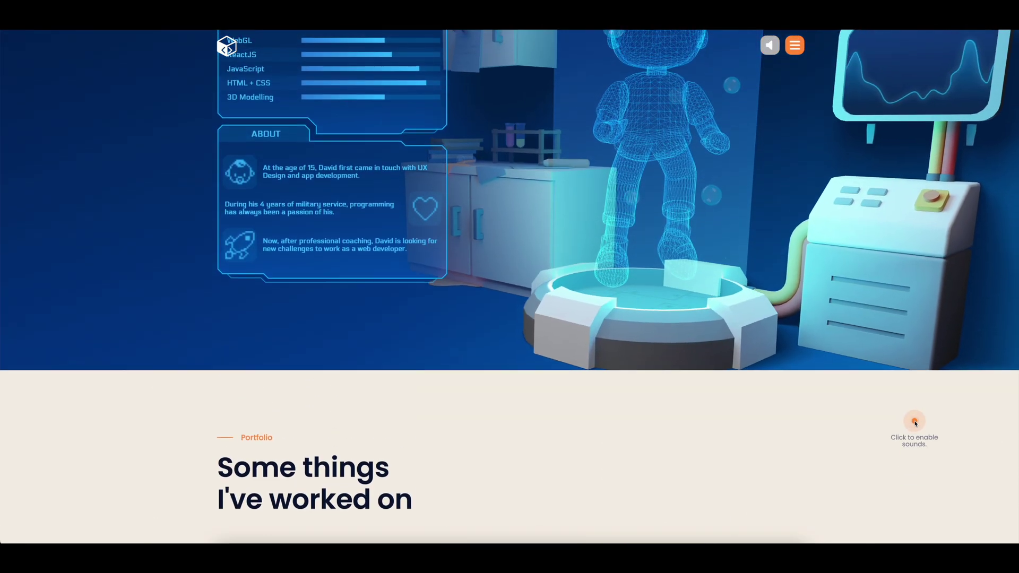
scroll(914, 423, up, 5)
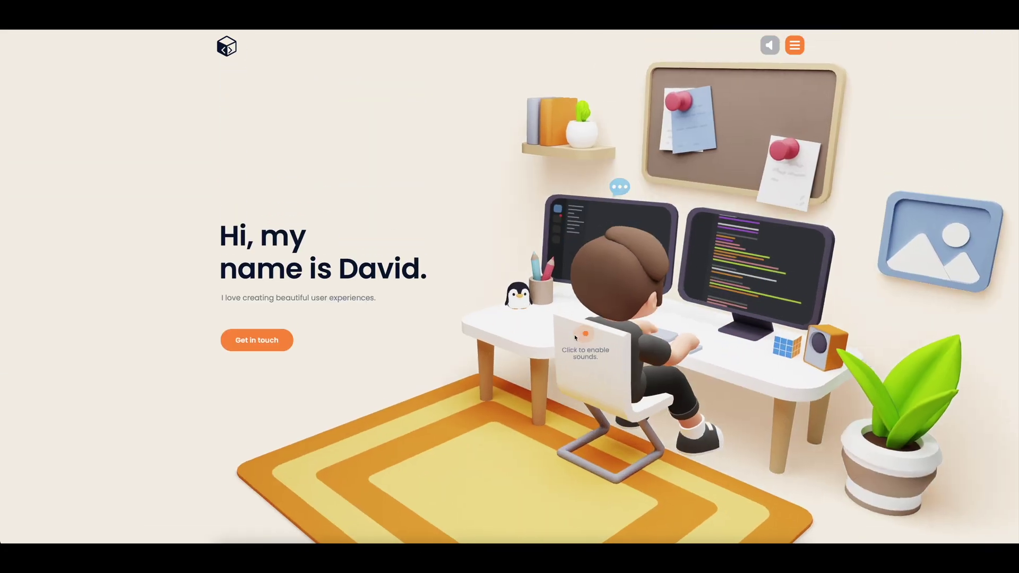
scroll(425, 347, down, 5)
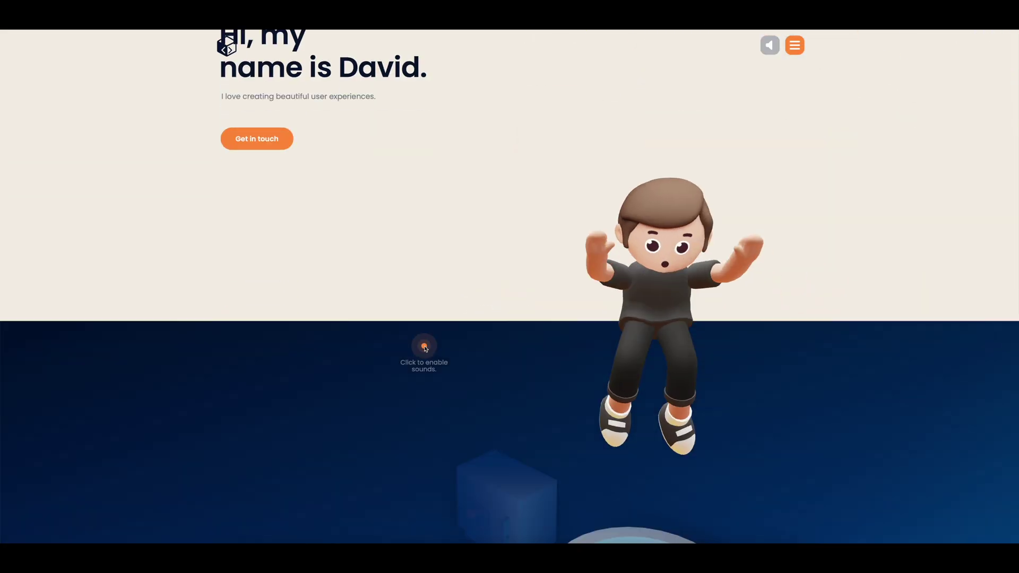
scroll(425, 347, down, 5)
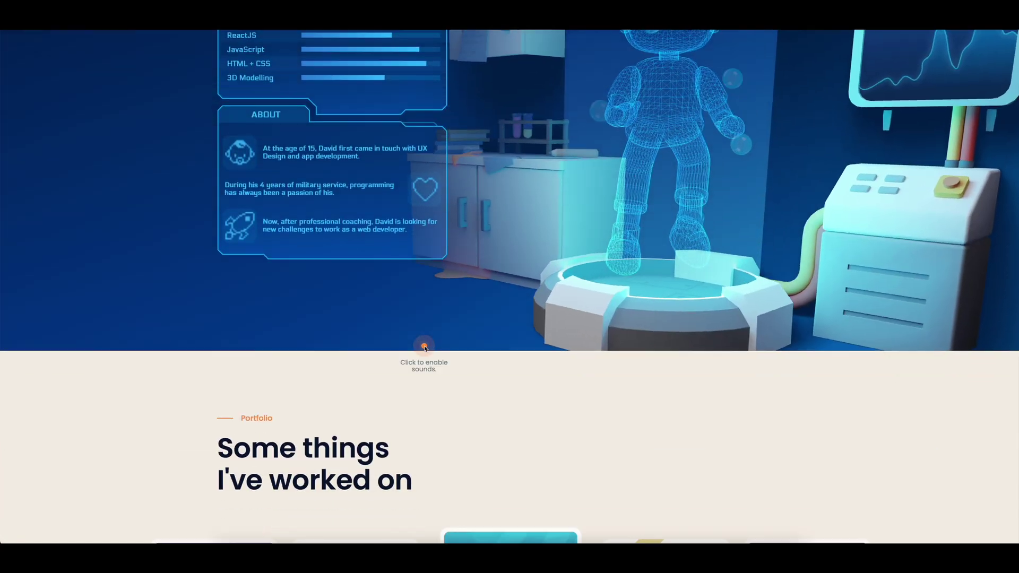
scroll(424, 348, down, 3)
scroll(424, 348, down, 5)
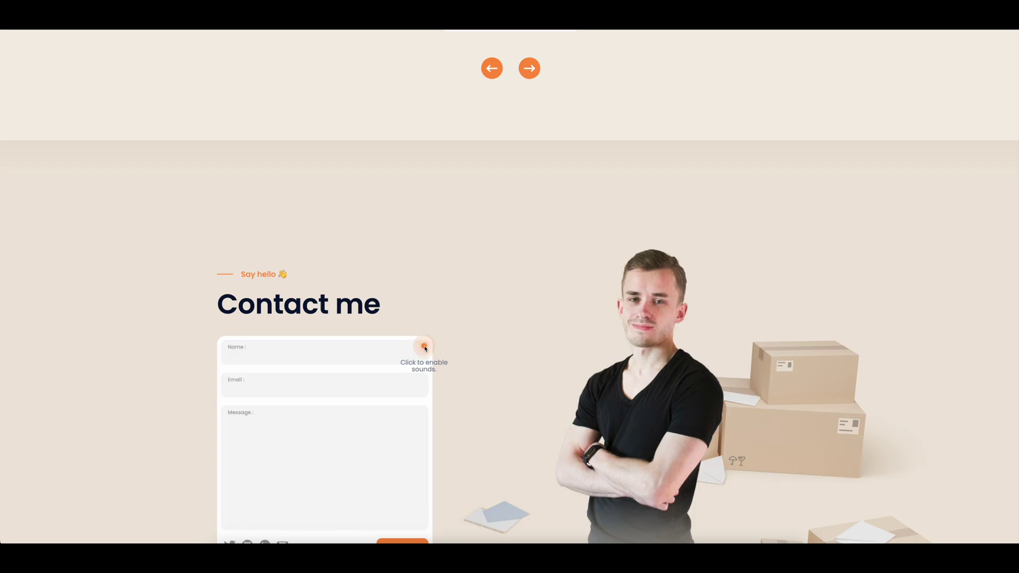
scroll(425, 348, up, 5)
scroll(424, 347, up, 3)
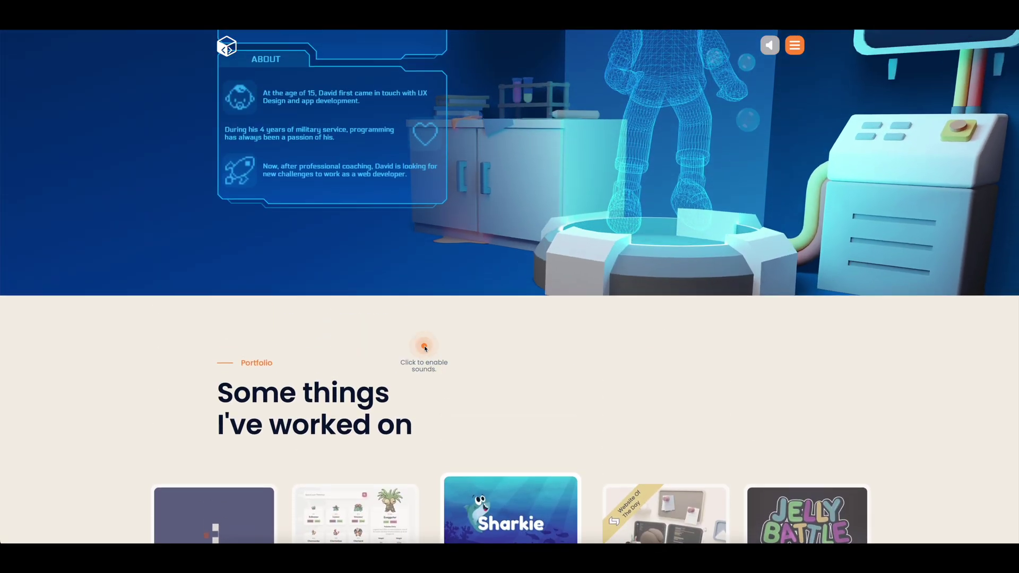
scroll(425, 347, up, 3)
scroll(424, 348, up, 3)
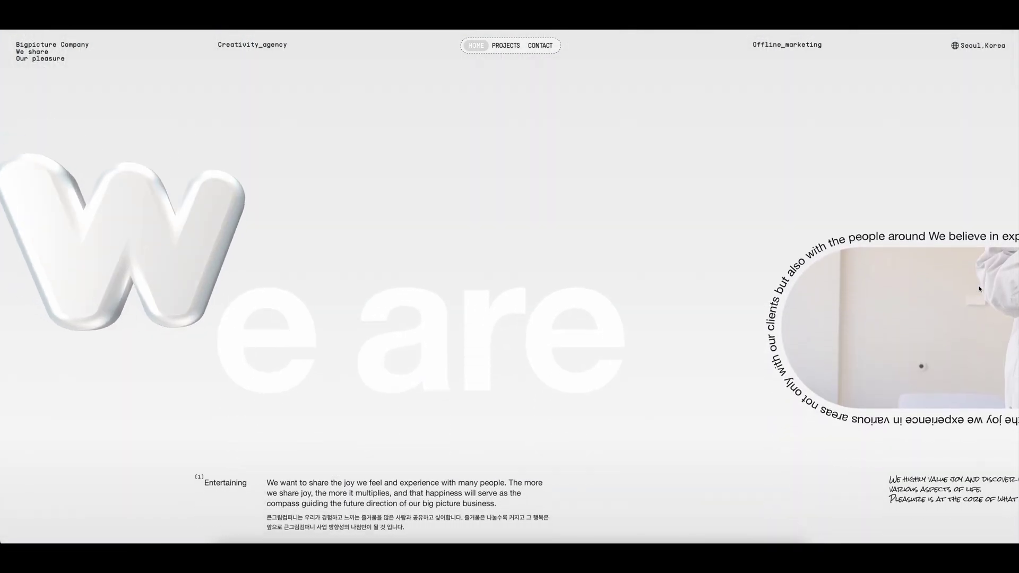
scroll(980, 288, down, 1)
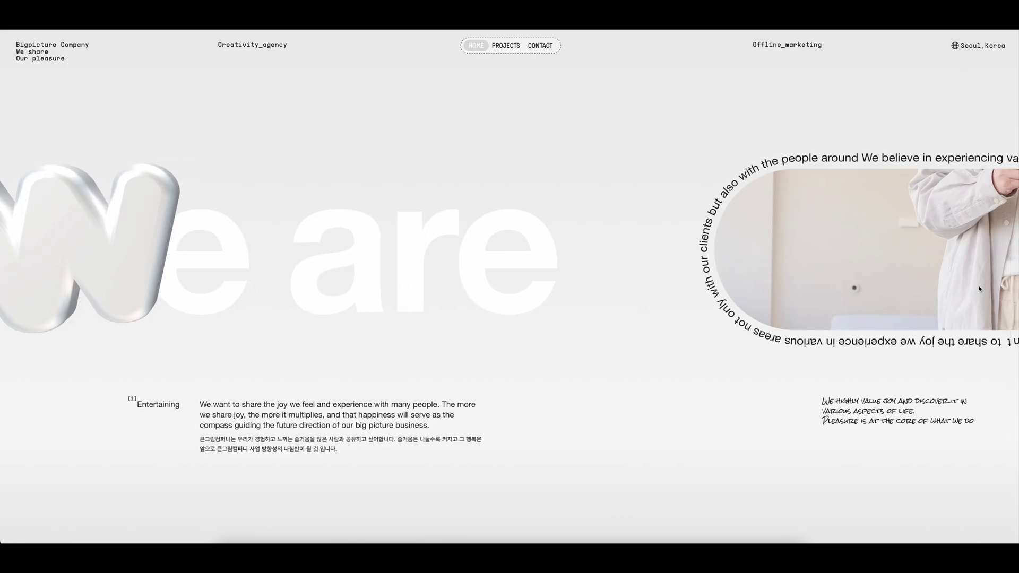
scroll(980, 289, down, 3)
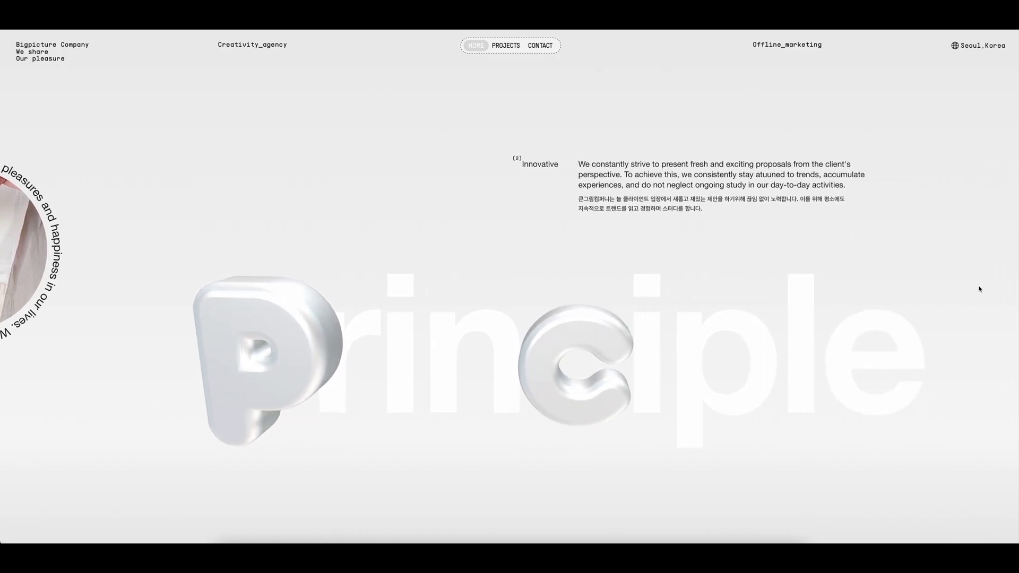
scroll(980, 289, down, 3)
scroll(979, 290, down, 3)
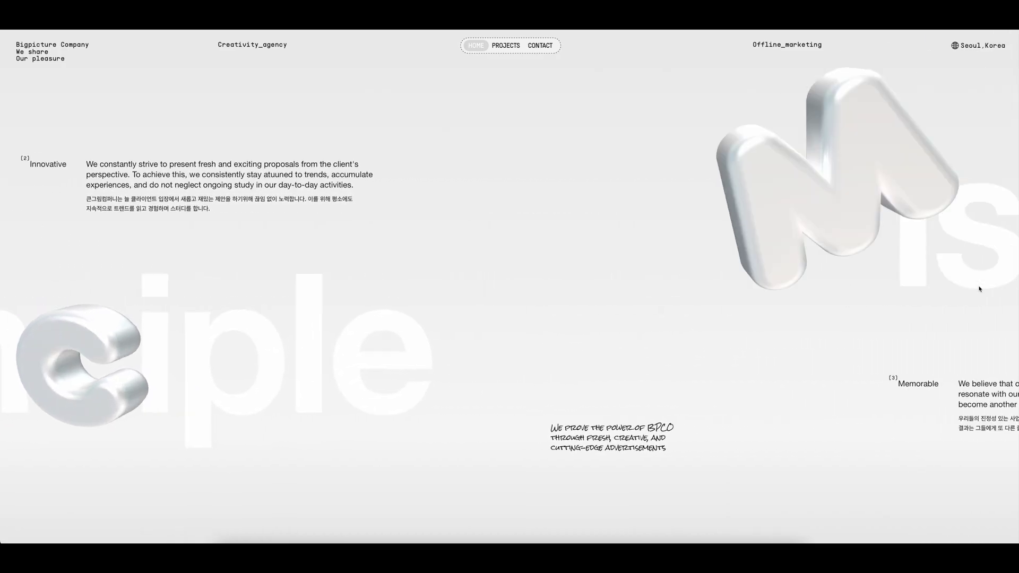
scroll(979, 290, down, 3)
scroll(980, 289, down, 3)
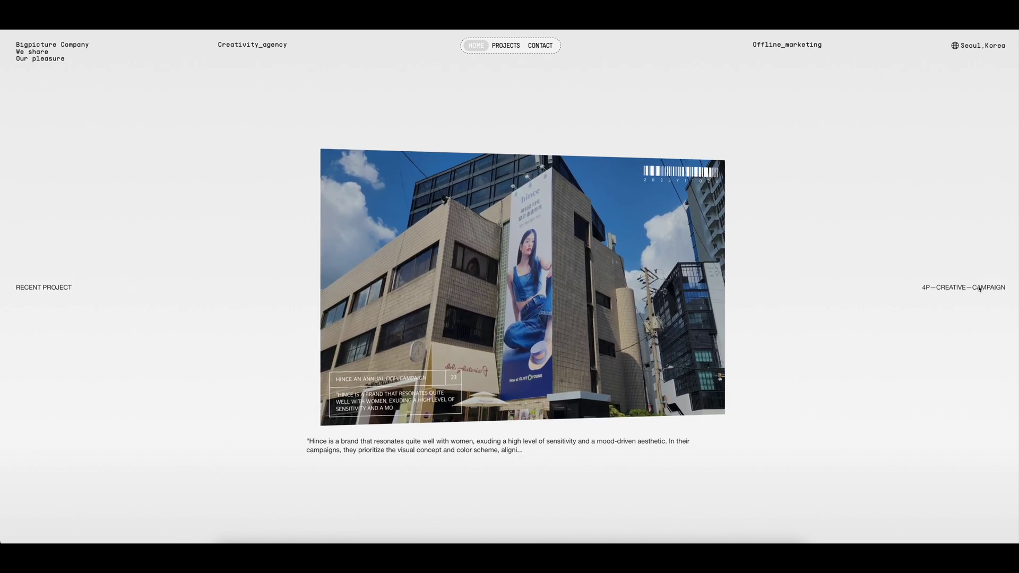
scroll(980, 289, down, 2)
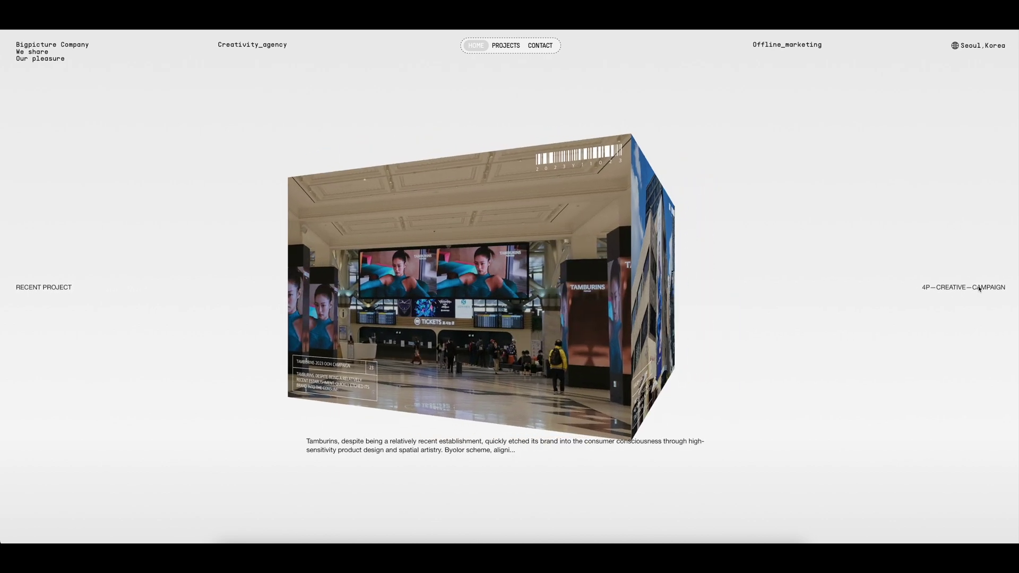
scroll(980, 289, down, 2)
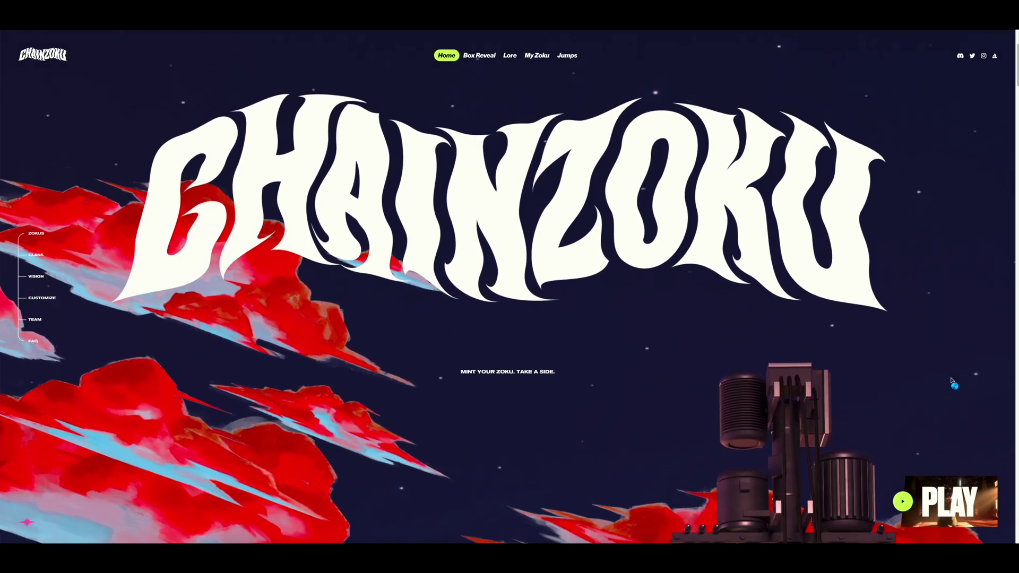
scroll(952, 380, down, 5)
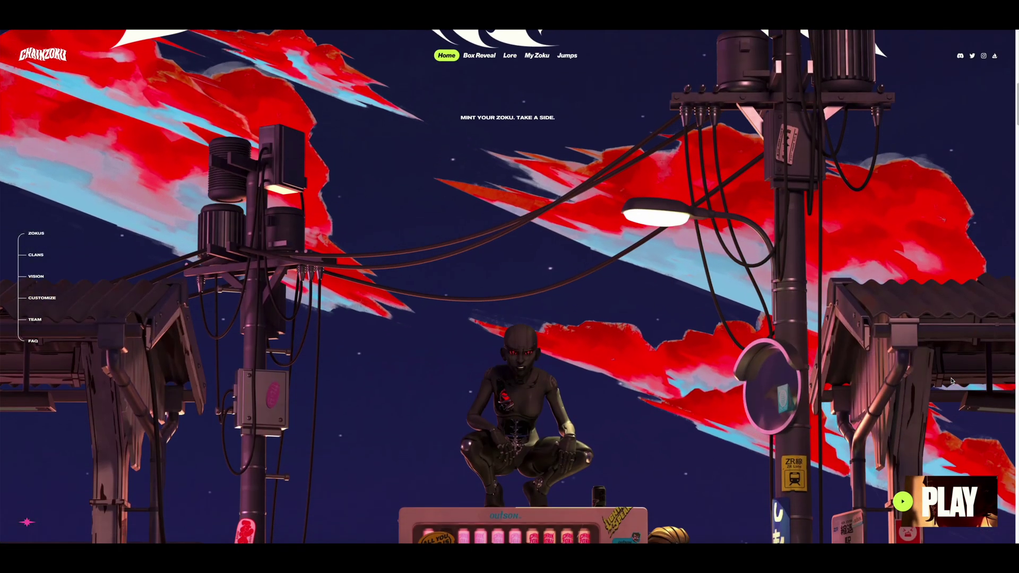
scroll(951, 381, down, 3)
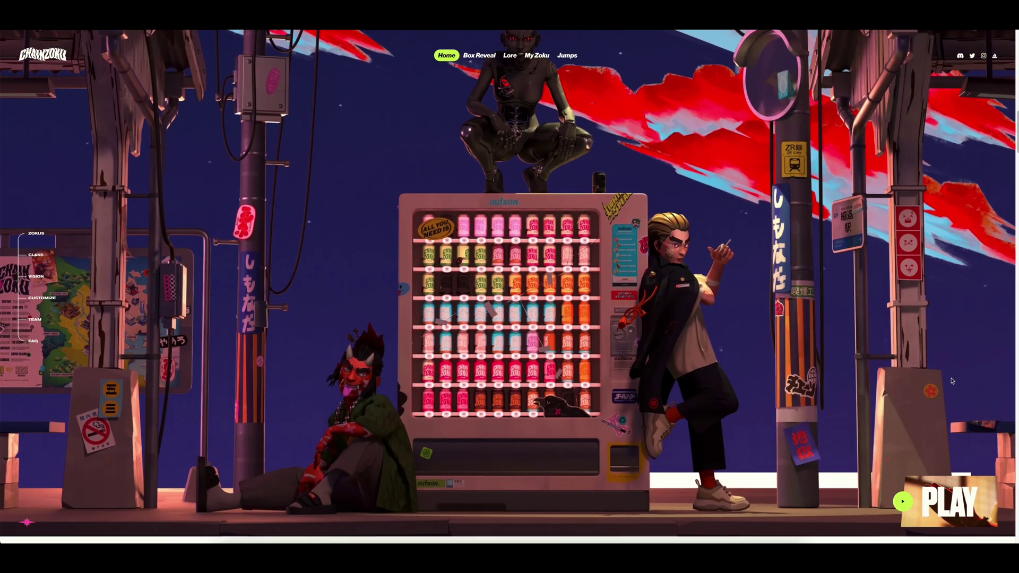
scroll(952, 332, down, 5)
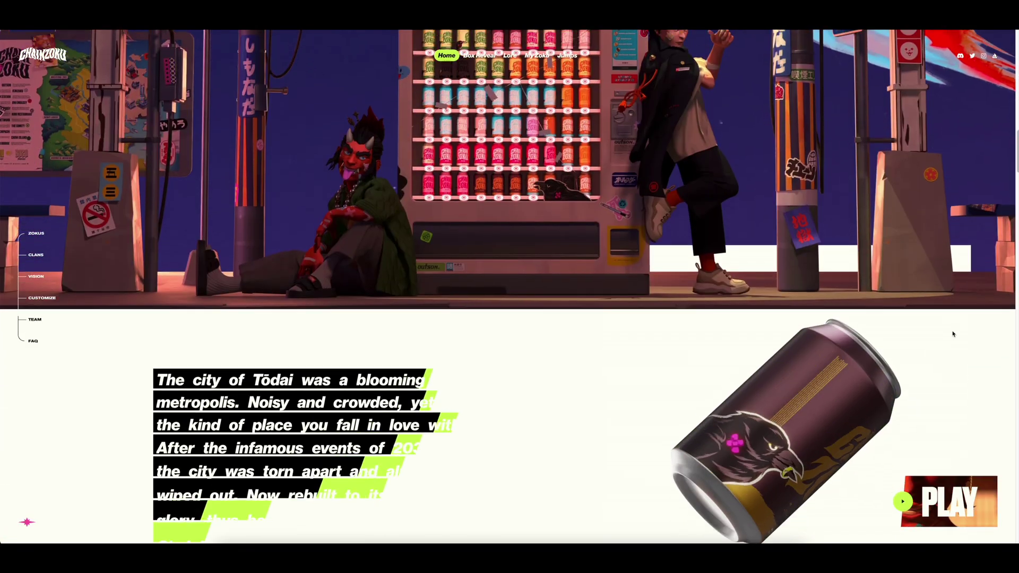
scroll(954, 333, down, 3)
scroll(954, 334, down, 3)
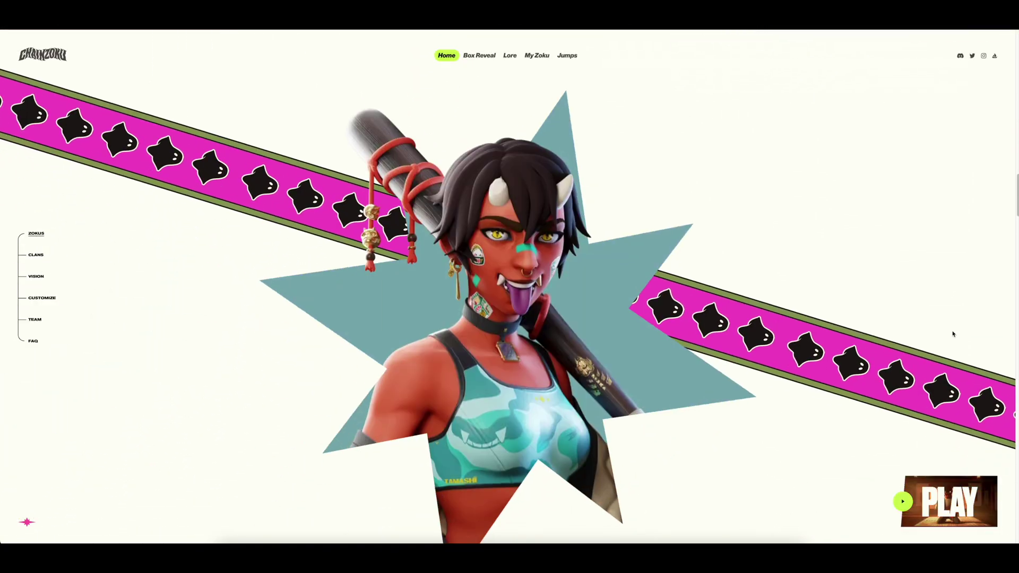
scroll(952, 335, down, 2)
scroll(953, 334, down, 2)
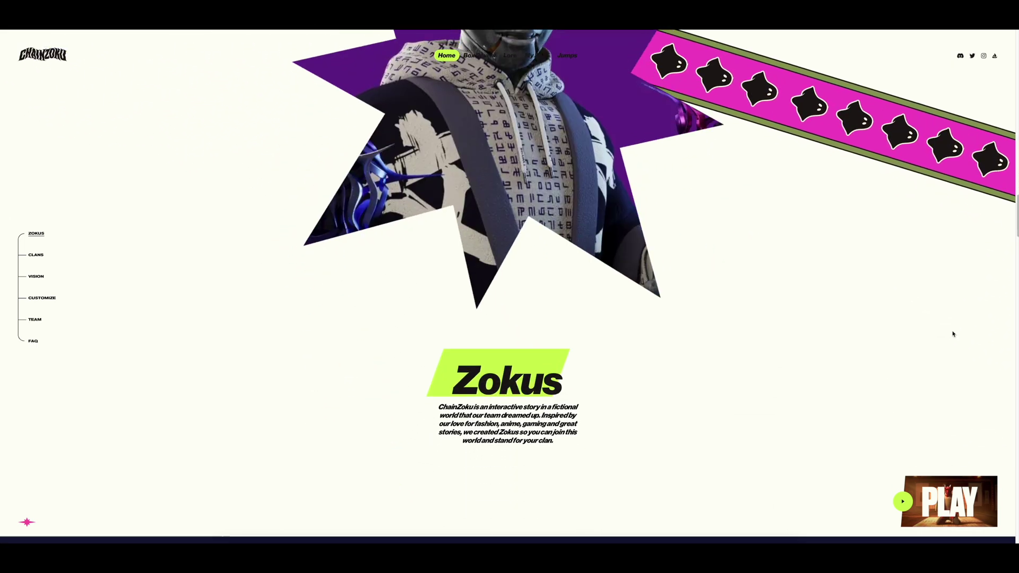
scroll(953, 334, down, 3)
scroll(953, 334, down, 2)
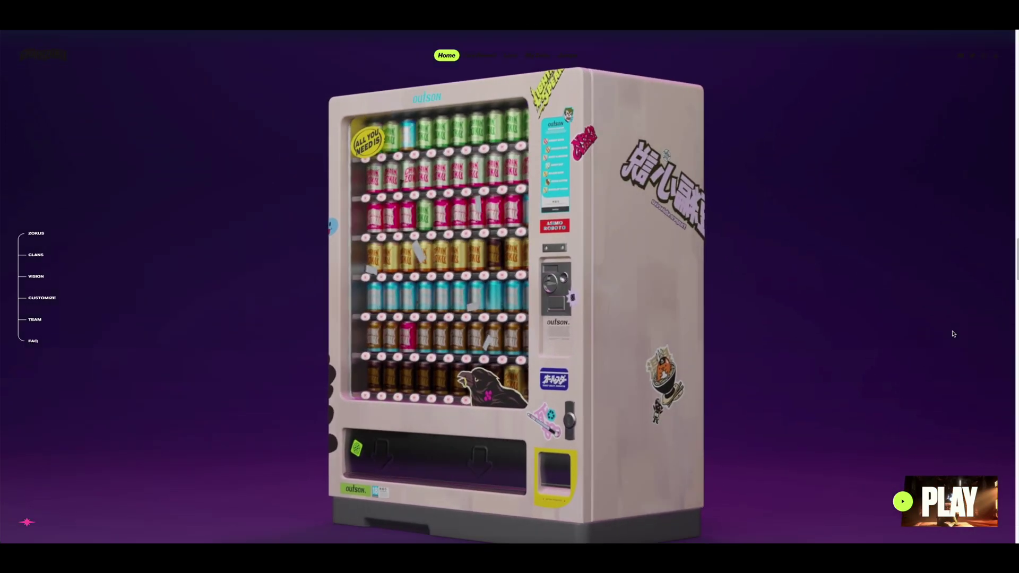
scroll(953, 334, down, 3)
scroll(953, 334, down, 2)
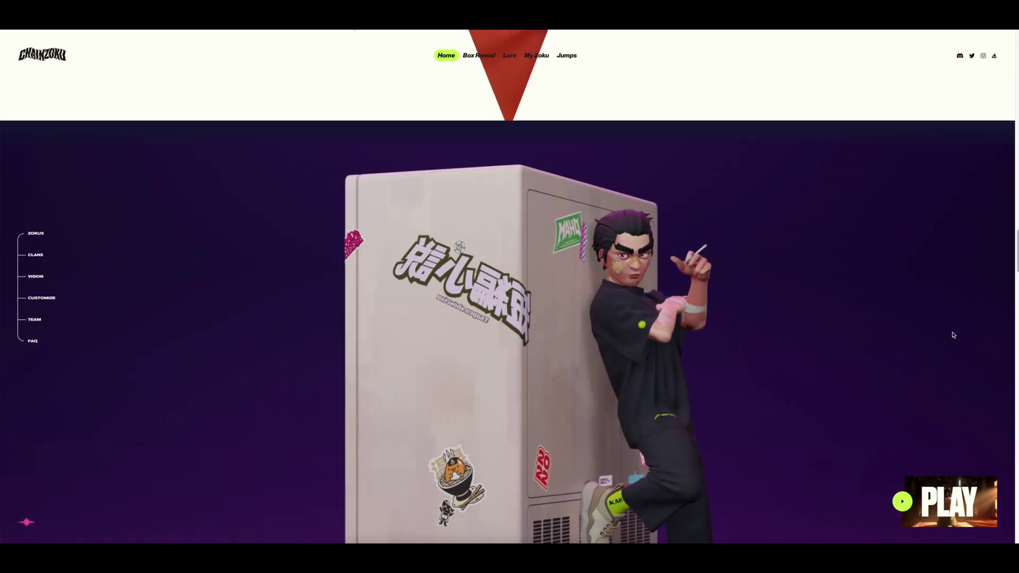
scroll(953, 335, down, 3)
scroll(953, 333, down, 2)
scroll(953, 334, down, 3)
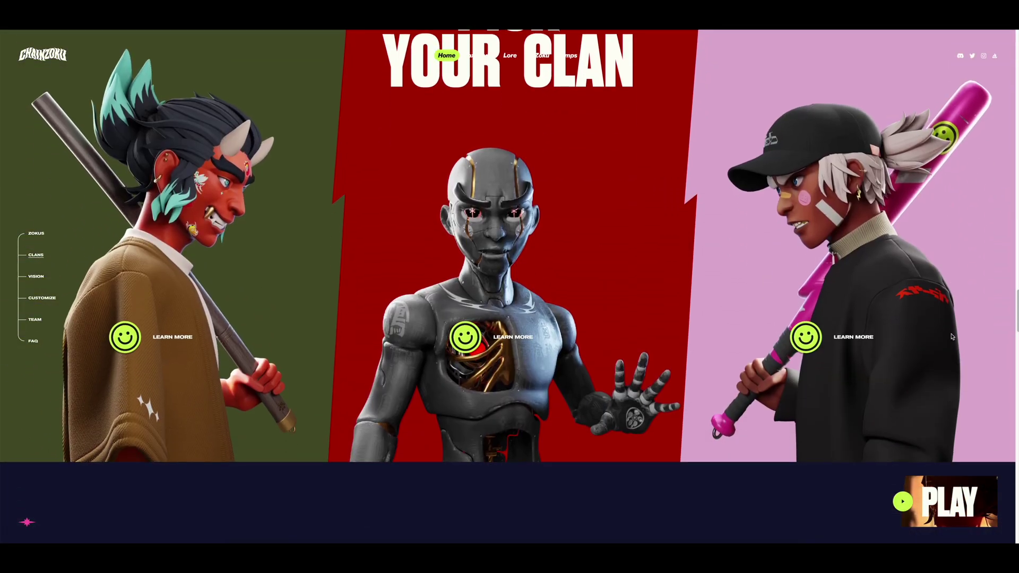
scroll(953, 338, up, 3)
scroll(952, 338, down, 4)
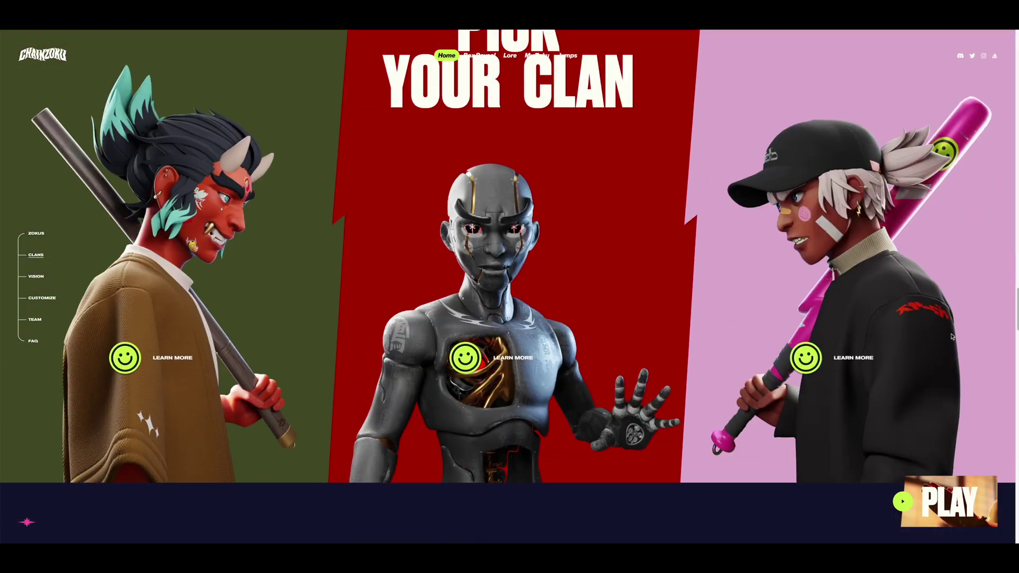
scroll(953, 338, down, 3)
scroll(952, 338, down, 3)
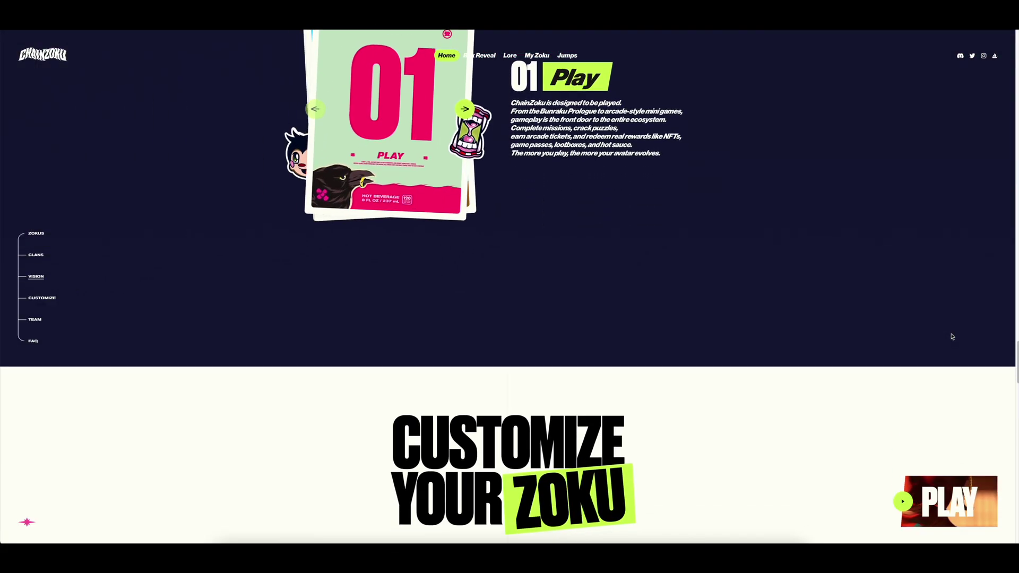
scroll(953, 337, down, 2)
scroll(952, 337, down, 3)
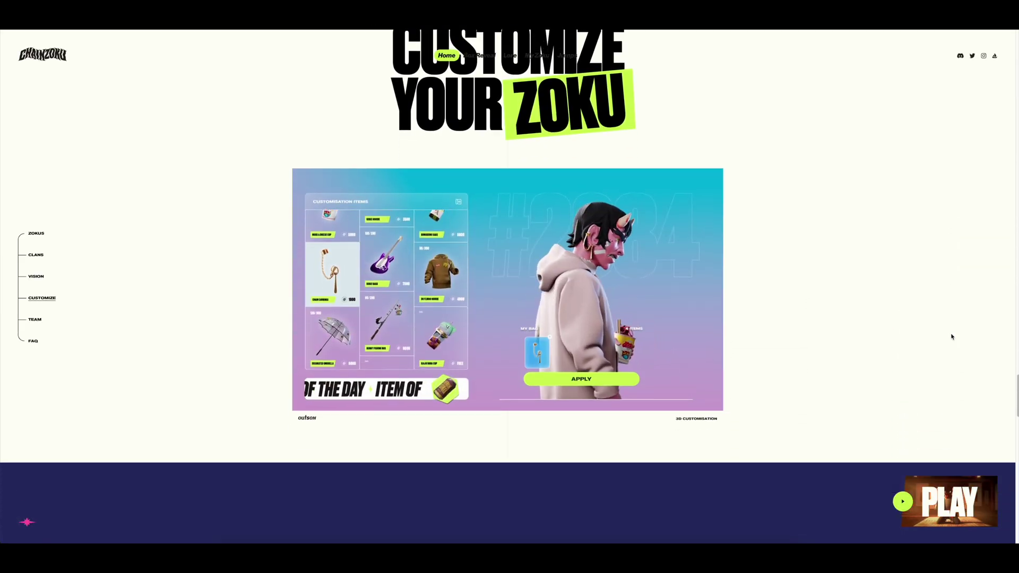
scroll(953, 336, down, 3)
scroll(952, 336, down, 3)
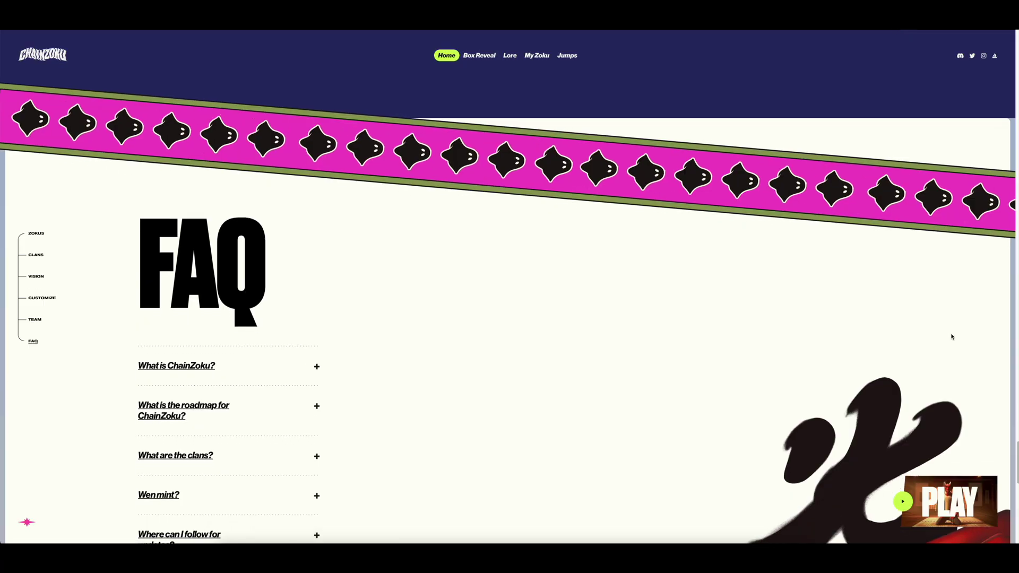
scroll(953, 337, down, 3)
scroll(951, 338, down, 3)
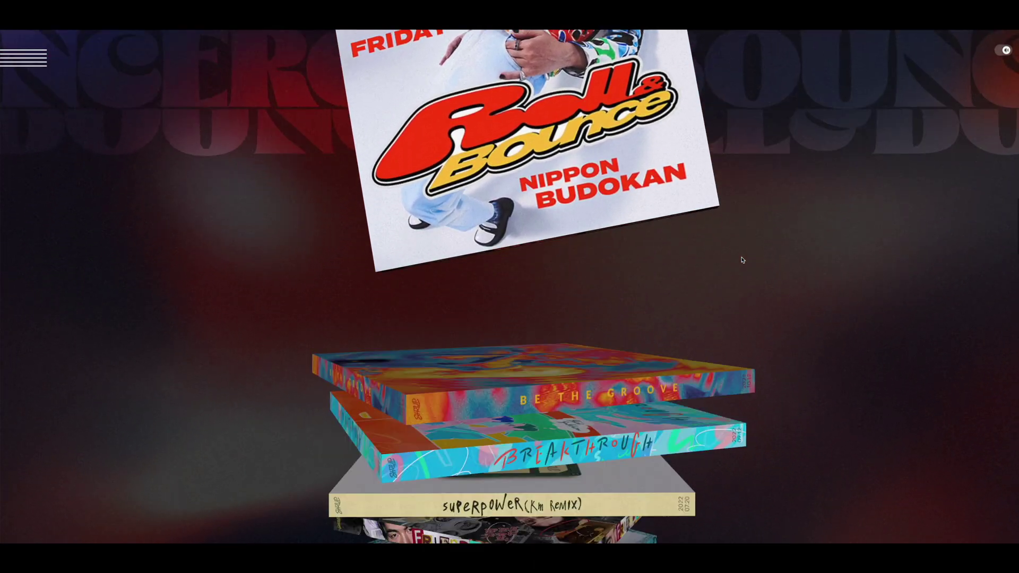
scroll(742, 260, down, 2)
scroll(742, 260, down, 2)
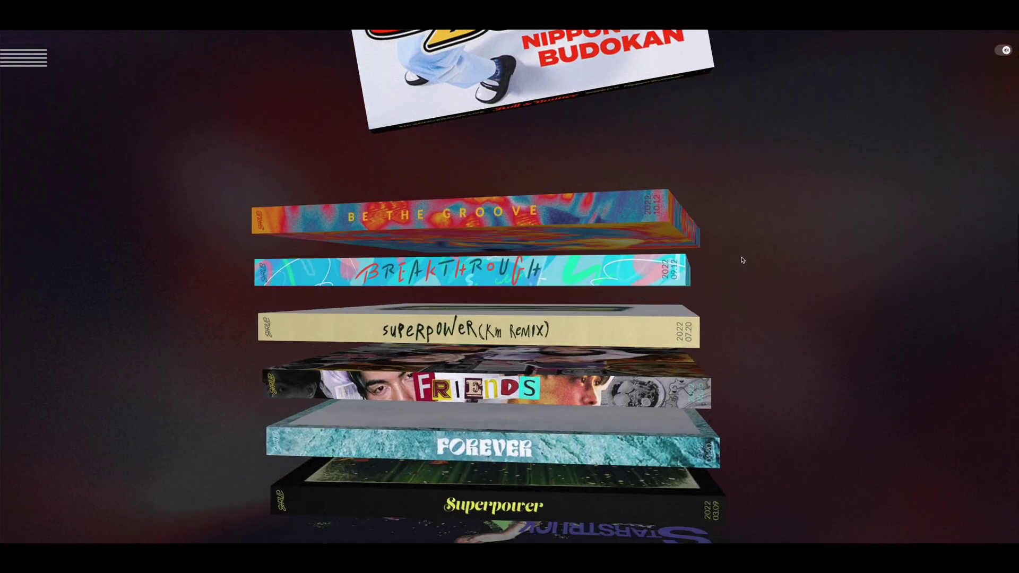
scroll(742, 260, down, 2)
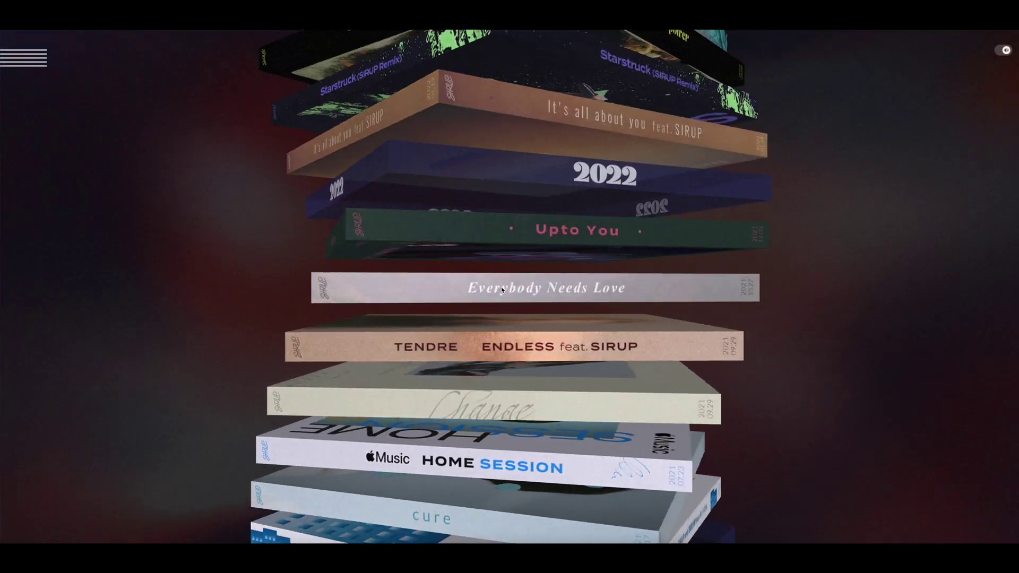
Step: Open the ENDLESS and 'Thinkin about us' record covers, then close back to the stack
click(442, 336)
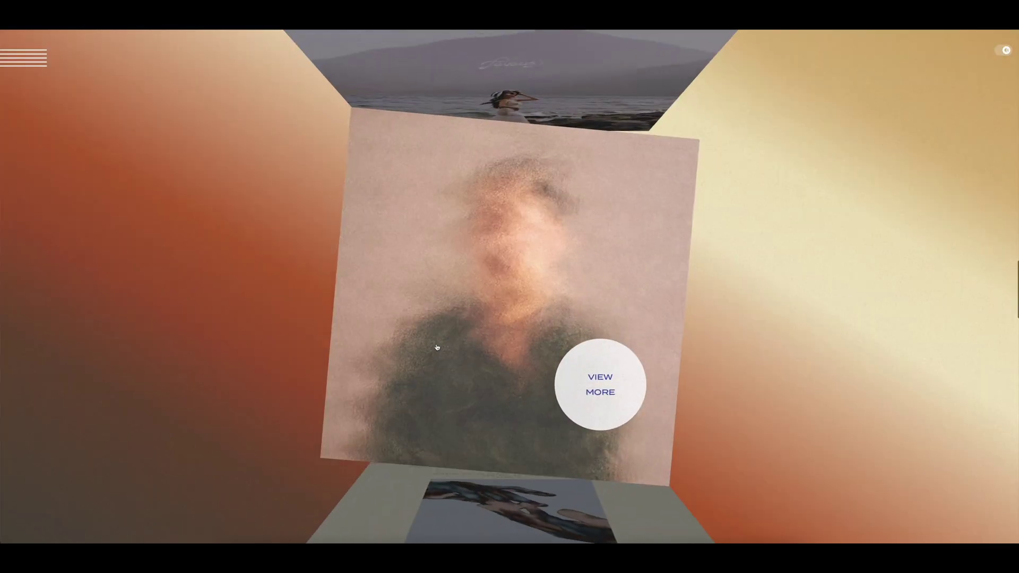
scroll(589, 298, down, 5)
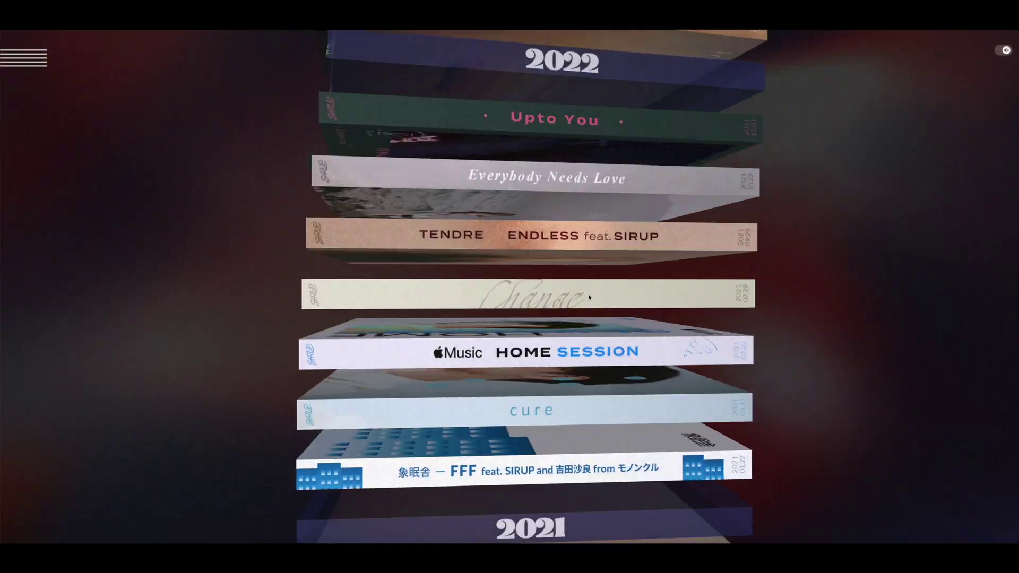
scroll(589, 298, down, 2)
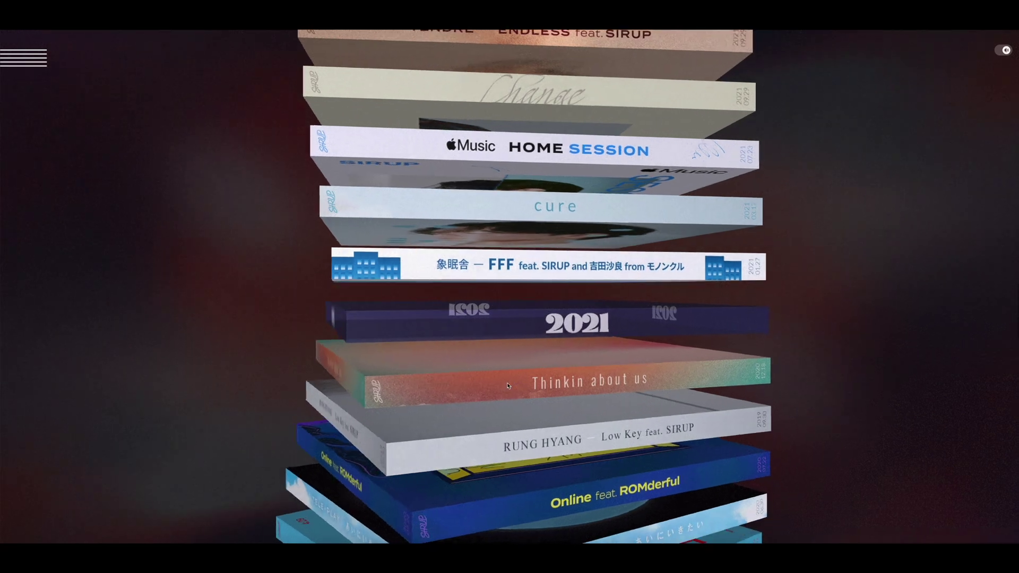
click(507, 387)
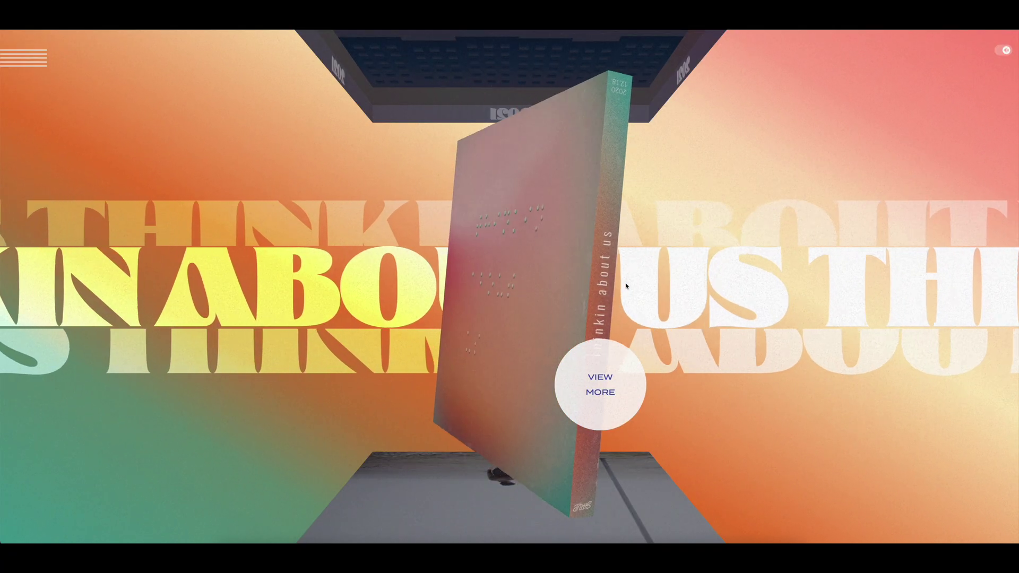
click(627, 286)
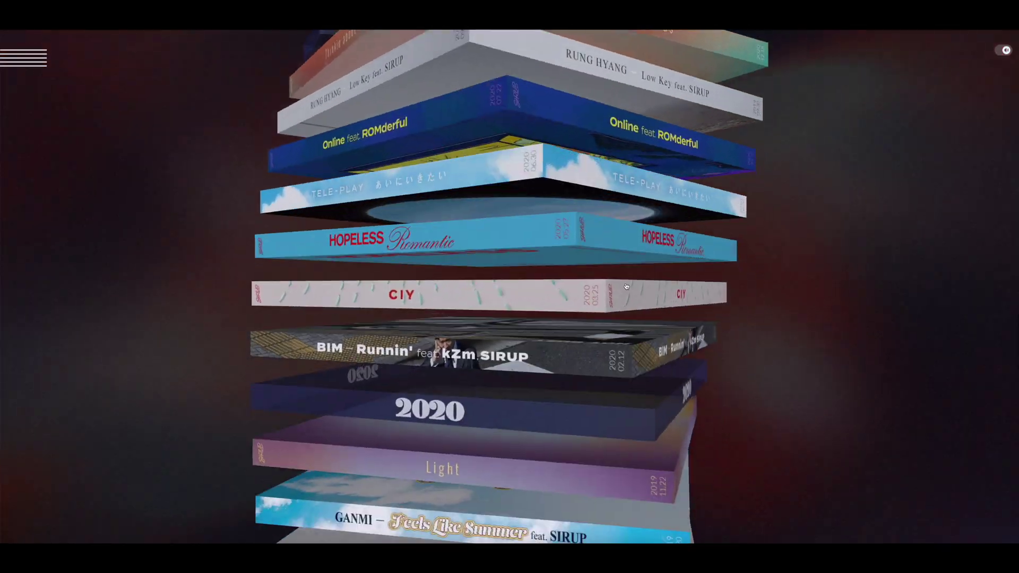
scroll(626, 287, down, 2)
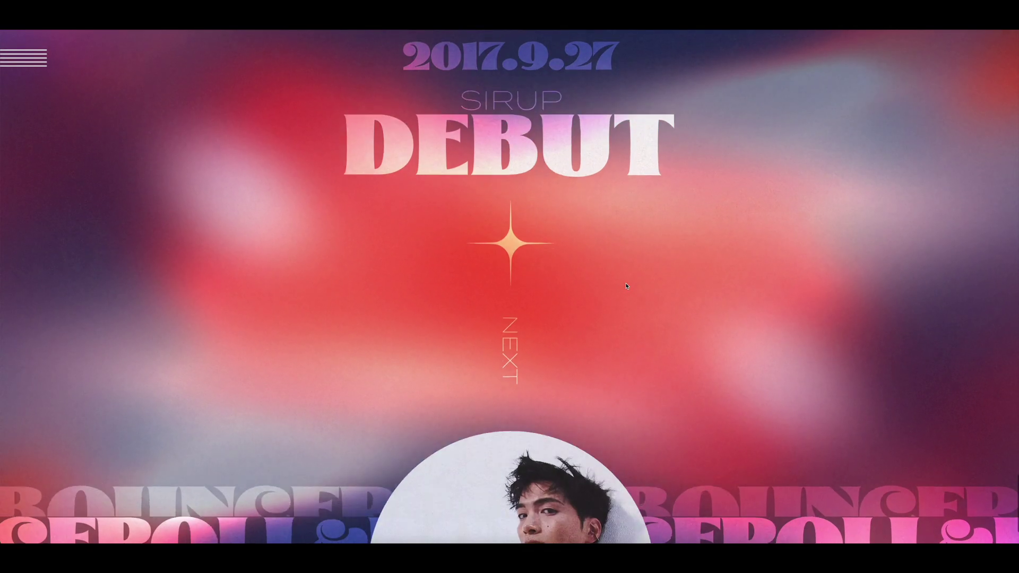
scroll(626, 286, down, 1)
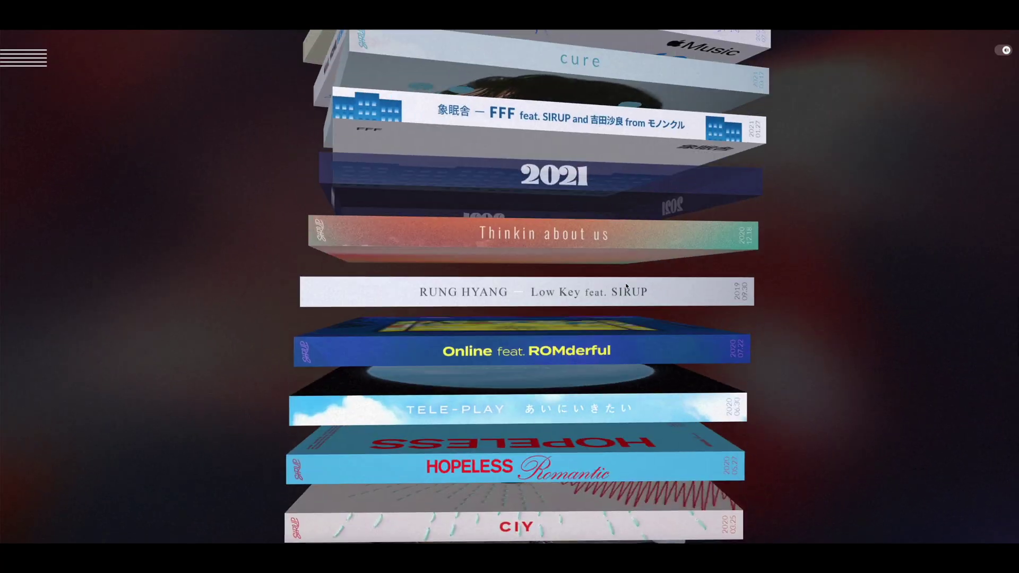
scroll(627, 287, down, 2)
scroll(627, 286, down, 2)
scroll(627, 287, down, 2)
scroll(627, 287, down, 2)
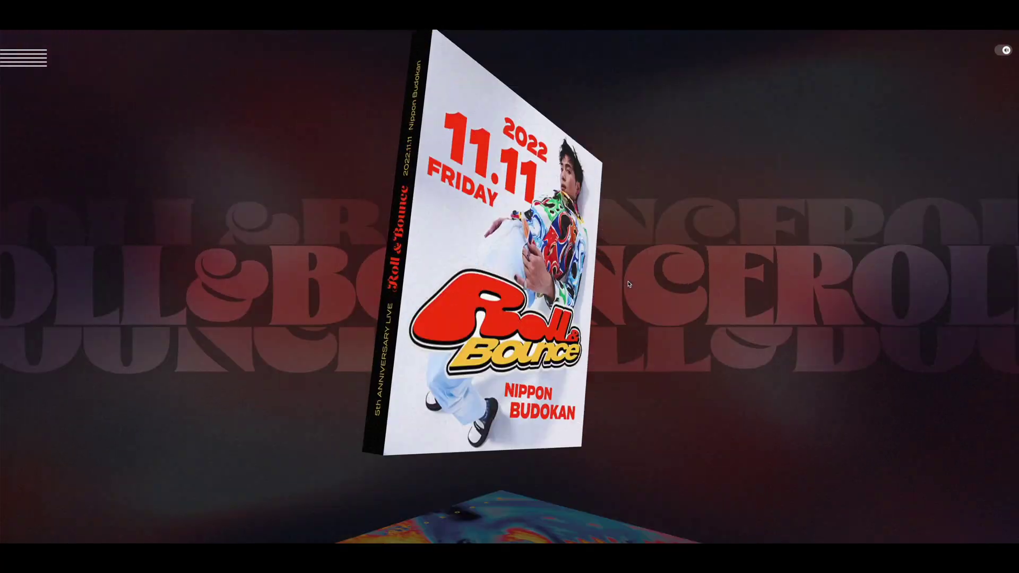
scroll(629, 283, down, 2)
scroll(626, 284, down, 2)
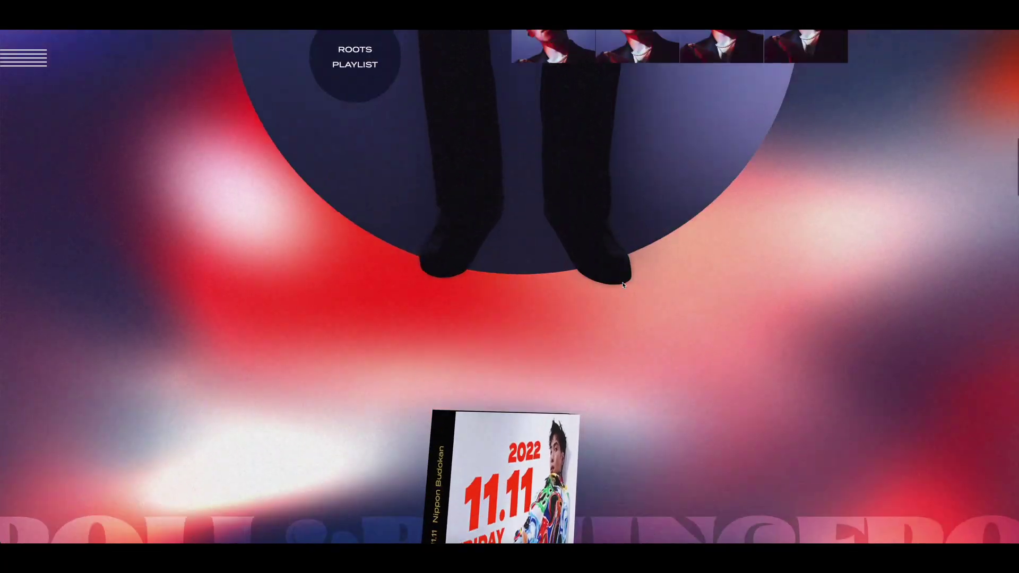